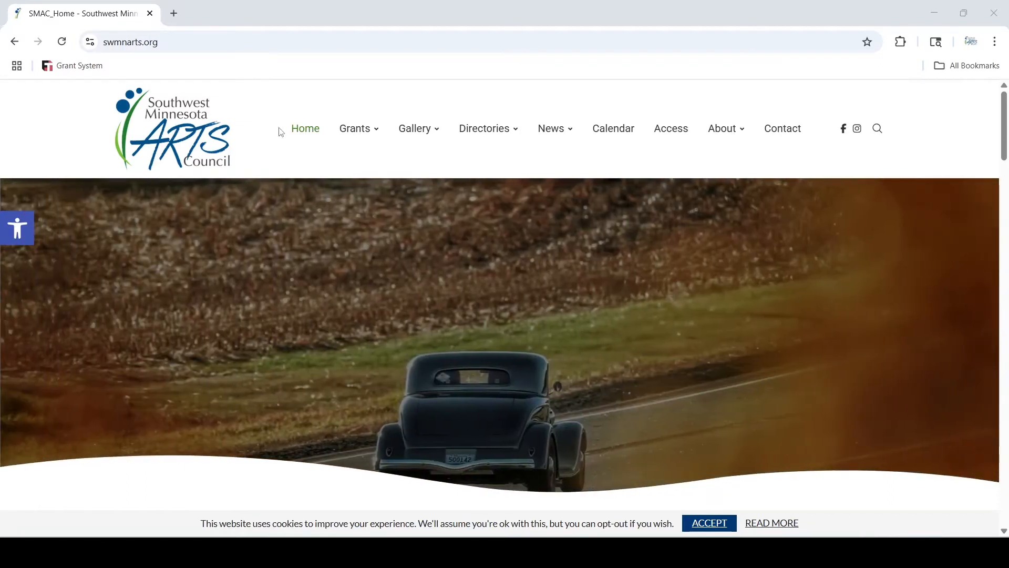
- Go to the grants for organizations and open the Art Project Grants page
{"action": "mouse_move", "coordinate": [362, 132]}
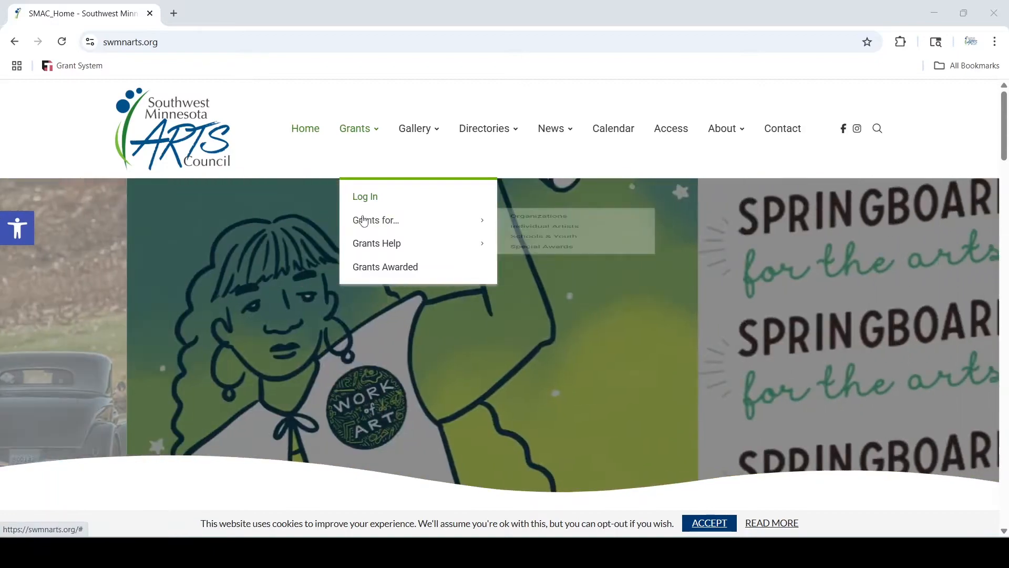
{"action": "mouse_move", "coordinate": [364, 220]}
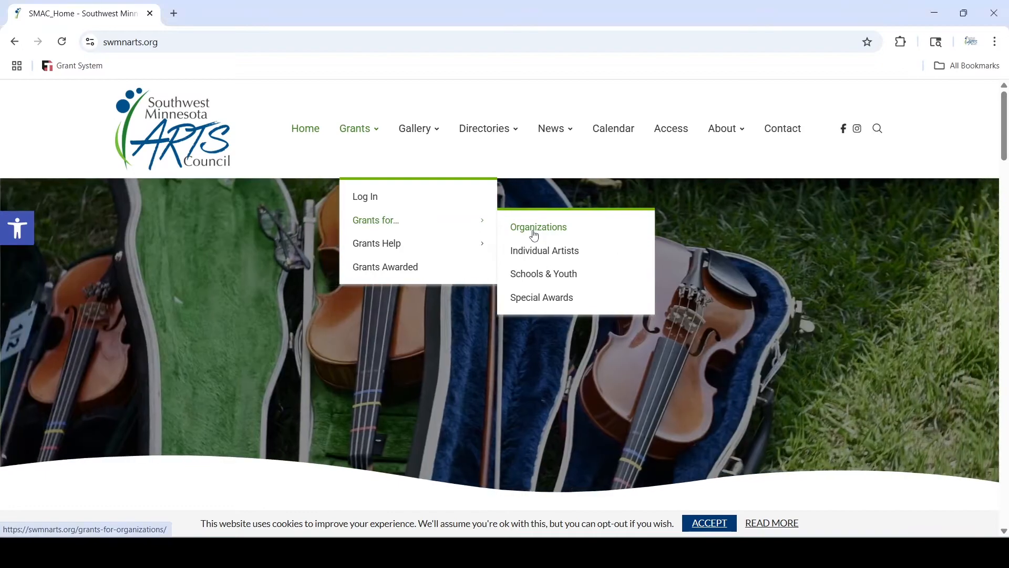
{"action": "left_click", "coordinate": [534, 232]}
{"action": "scroll", "coordinate": [535, 235], "scroll_direction": "down", "scroll_amount": 10}
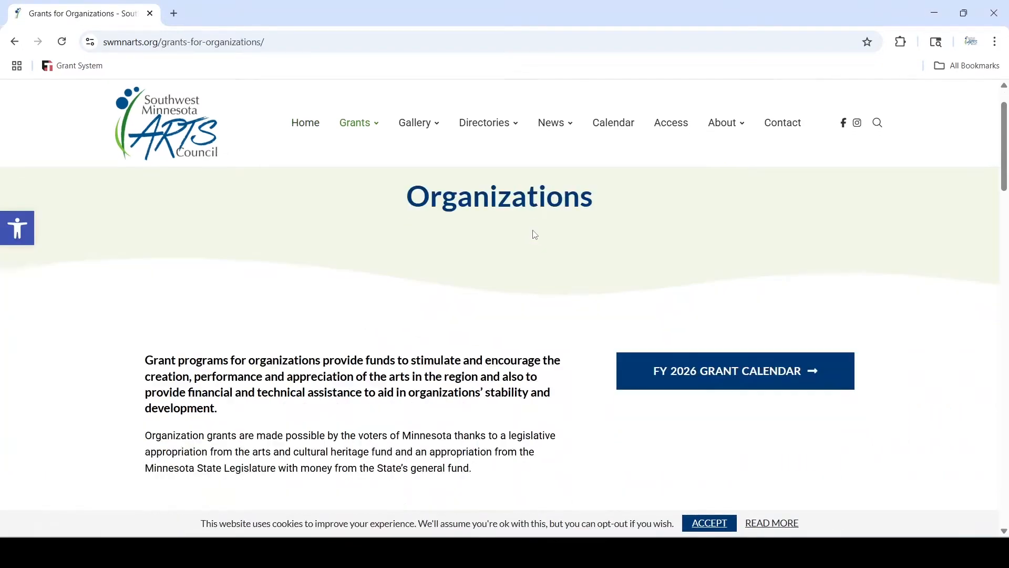
{"action": "left_click", "coordinate": [585, 377]}
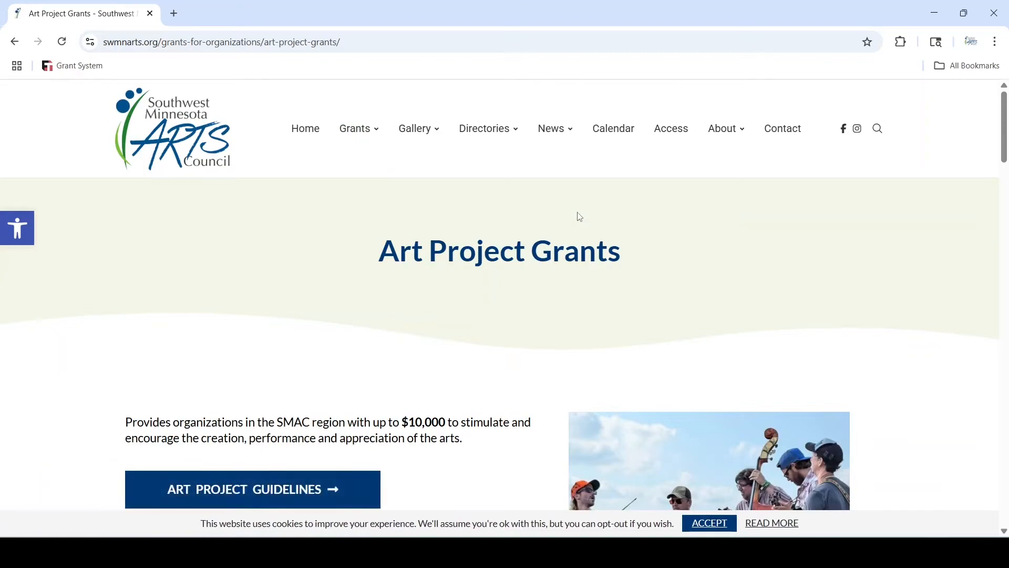
- Go from the Art Project Grants page to the online grant system's logon page and choose to create a new account
{"action": "scroll", "coordinate": [580, 216], "scroll_direction": "down", "scroll_amount": 3}
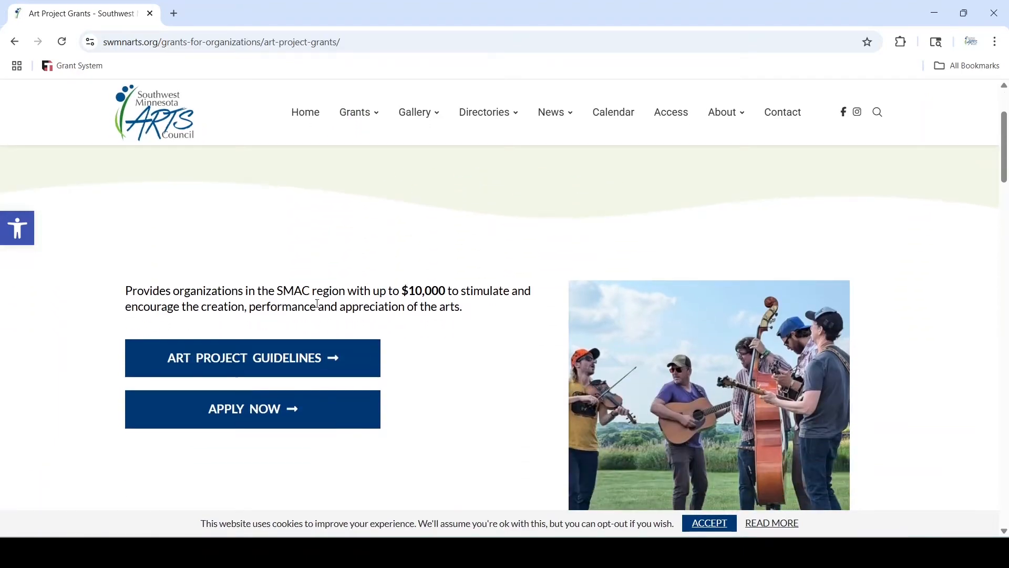
{"action": "left_click", "coordinate": [233, 422]}
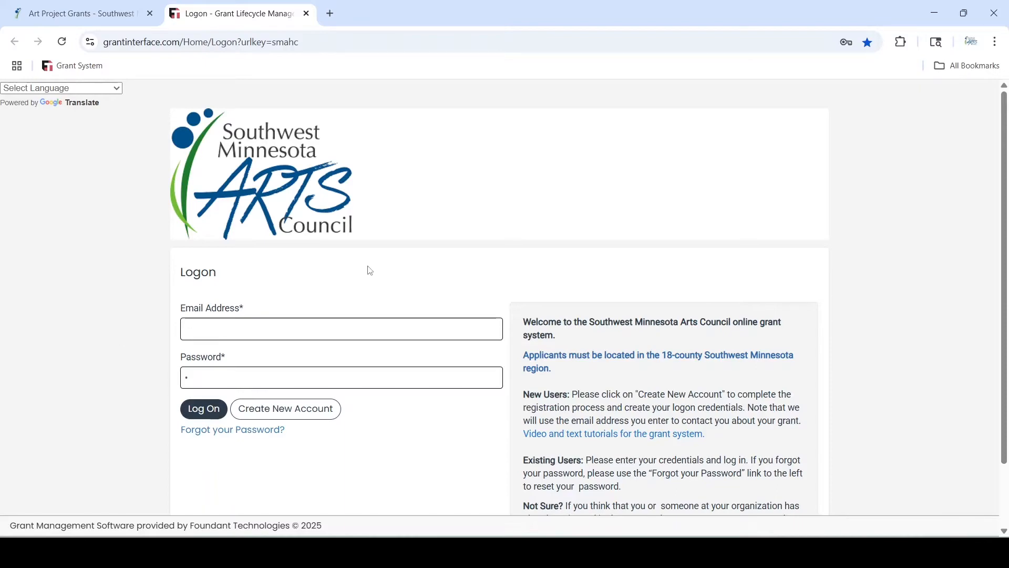
{"action": "left_click", "coordinate": [313, 416]}
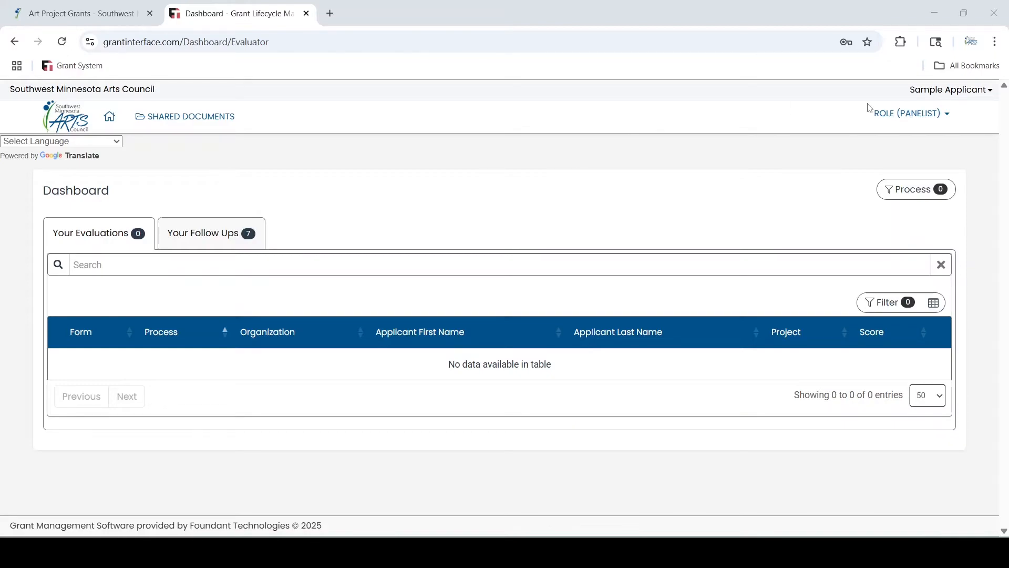
- Switch the dashboard role from Panelist to Applicant and open the list of grants available for application
{"action": "left_click", "coordinate": [952, 120]}
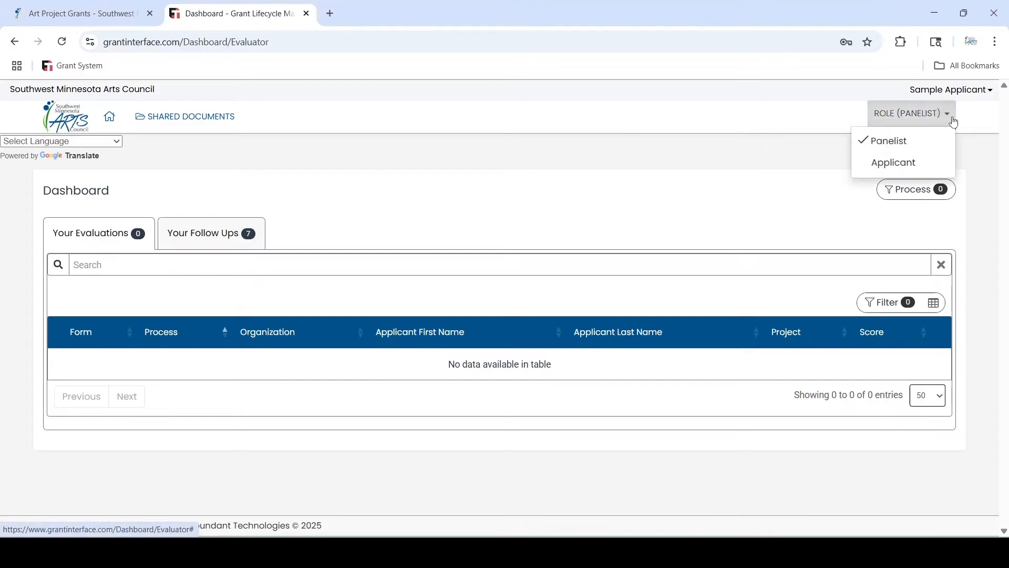
{"action": "left_click", "coordinate": [905, 164]}
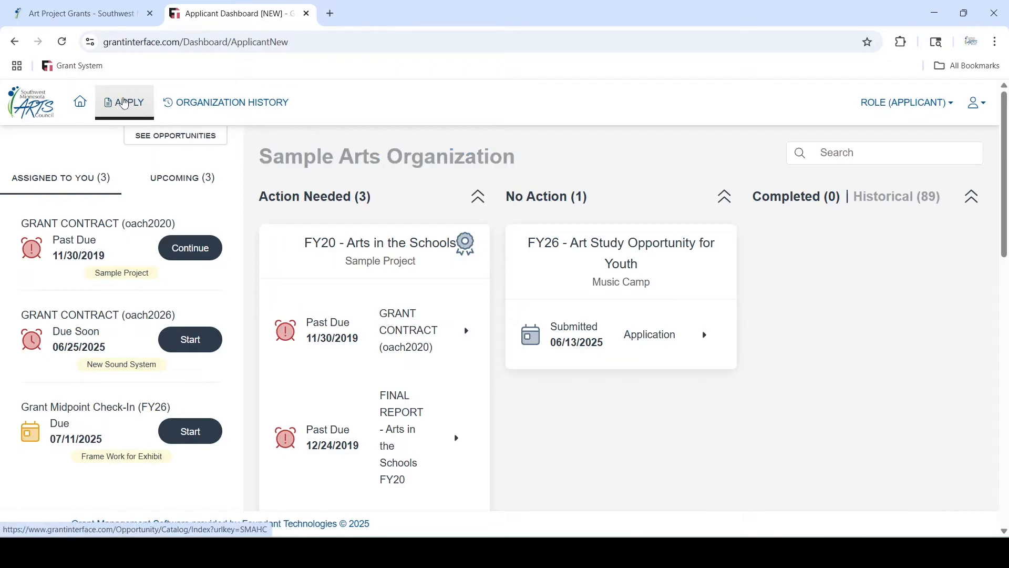
{"action": "left_click", "coordinate": [124, 104]}
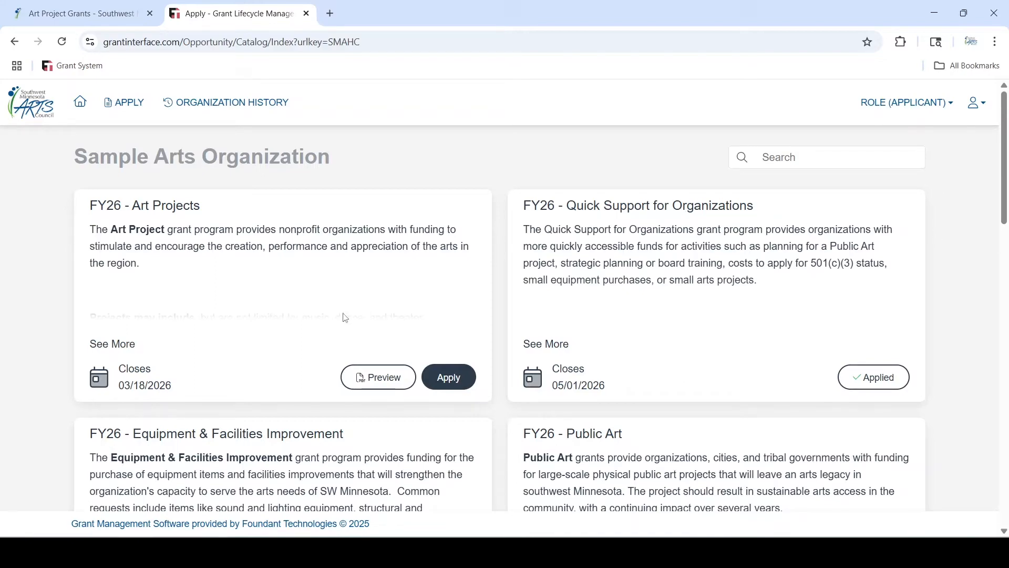
- Read the full description and application deadlines of the FY26 - Art Projects grant, and close the description
{"action": "left_click", "coordinate": [114, 347]}
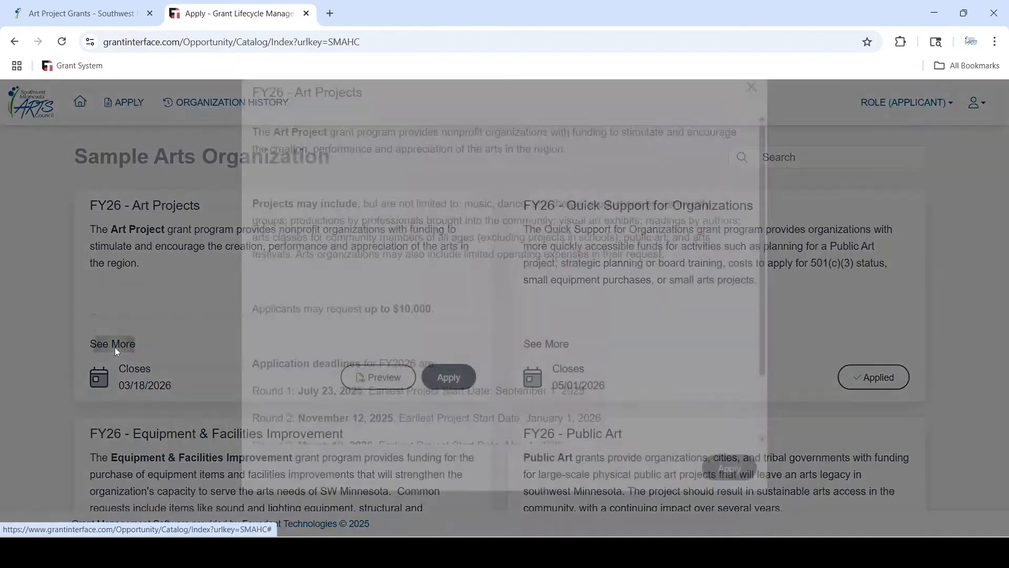
{"action": "scroll", "coordinate": [526, 343], "scroll_direction": "down", "scroll_amount": 2}
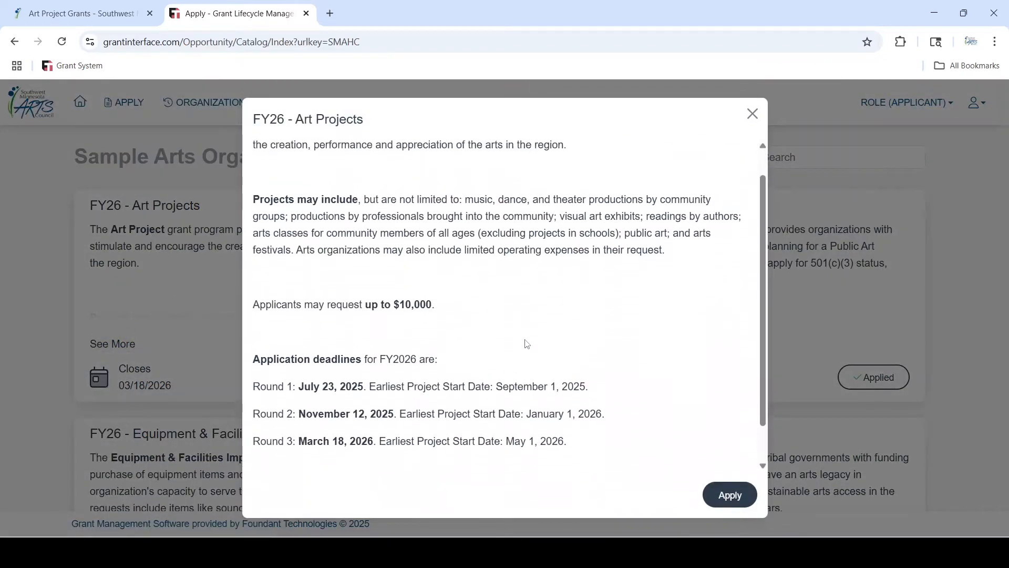
{"action": "scroll", "coordinate": [539, 319], "scroll_direction": "up", "scroll_amount": 2}
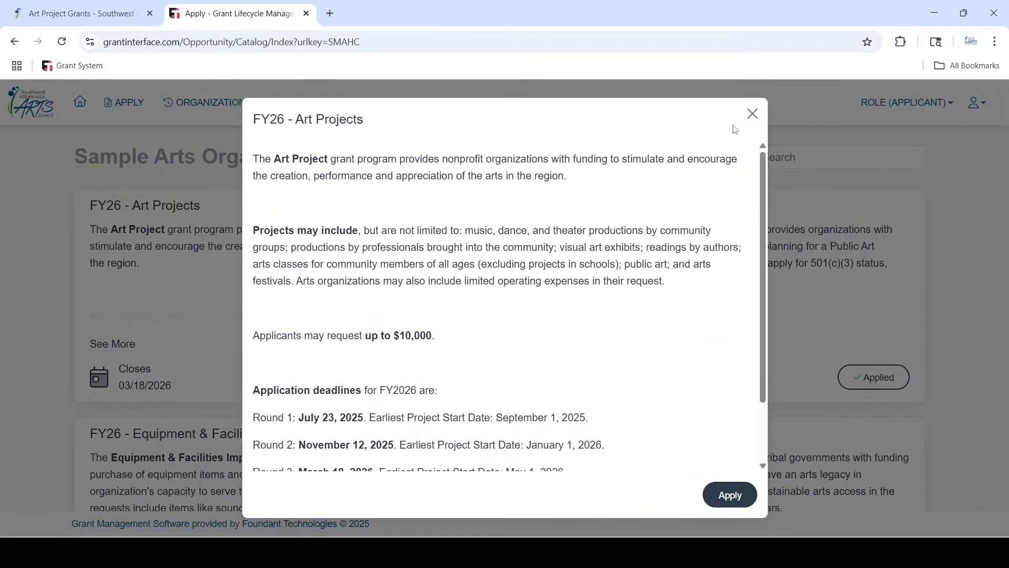
{"action": "left_click", "coordinate": [753, 114]}
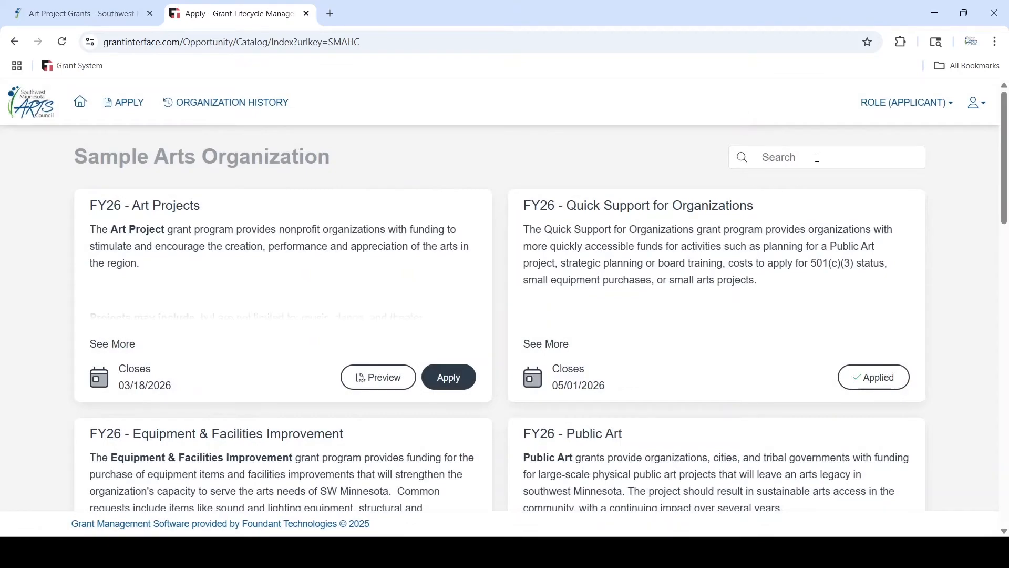
- Search the available grants for "artist" and clear the search to restore the full list
{"action": "left_click", "coordinate": [789, 162]}
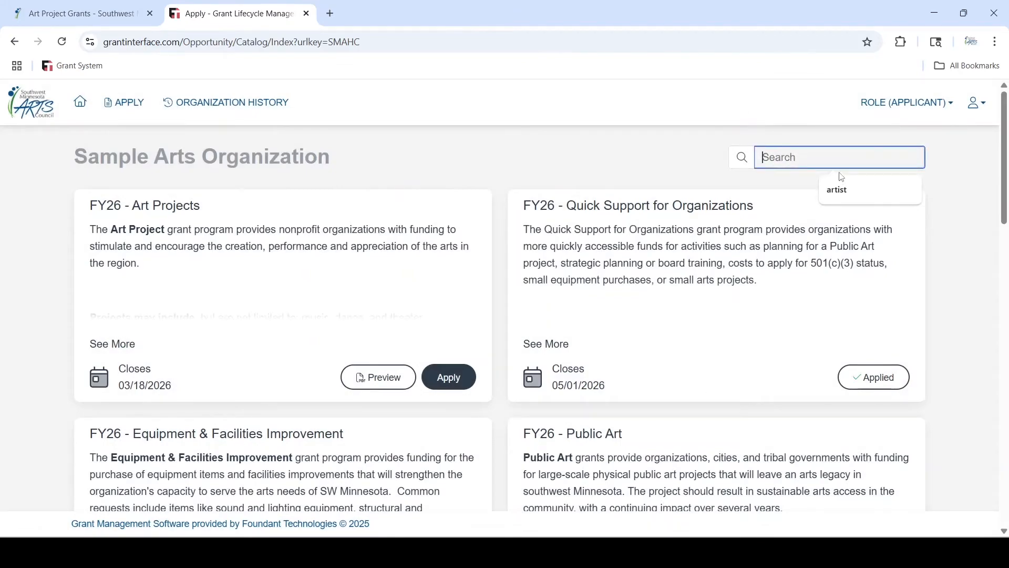
{"action": "left_click", "coordinate": [839, 190]}
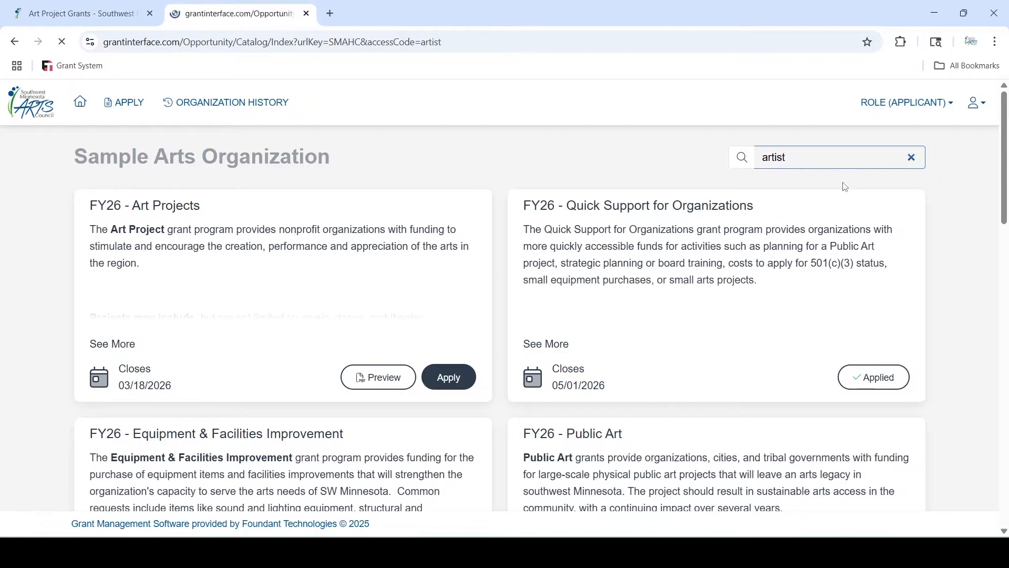
{"action": "left_click", "coordinate": [735, 164]}
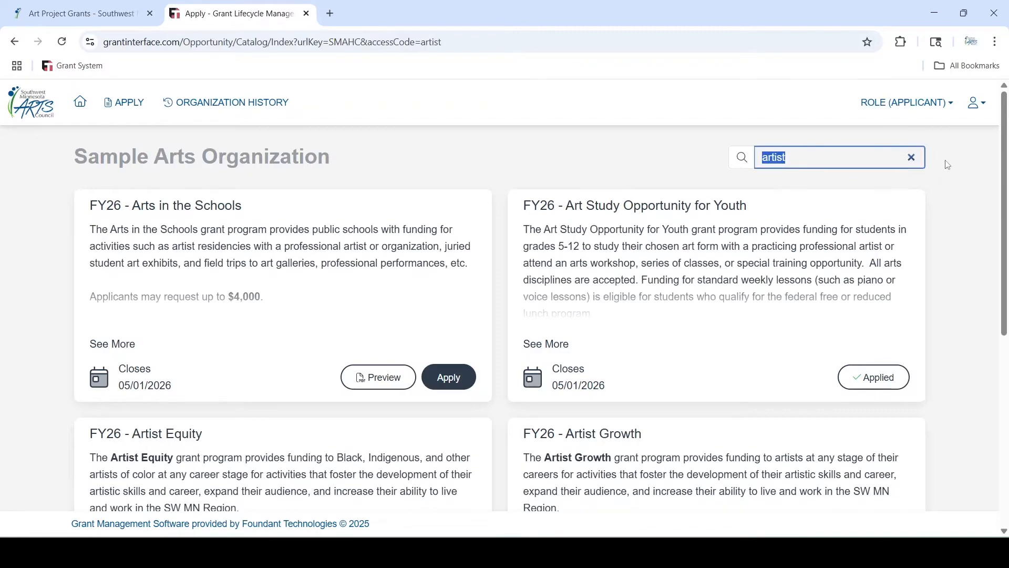
{"action": "left_click", "coordinate": [918, 165]}
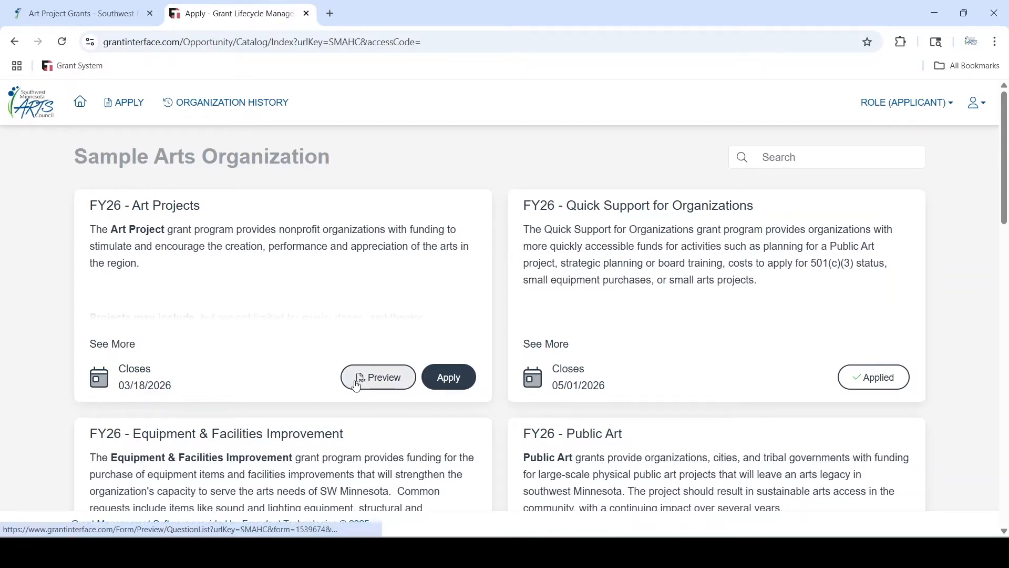
- Start an application for the FY26 - Art Projects grant
{"action": "left_click", "coordinate": [458, 387]}
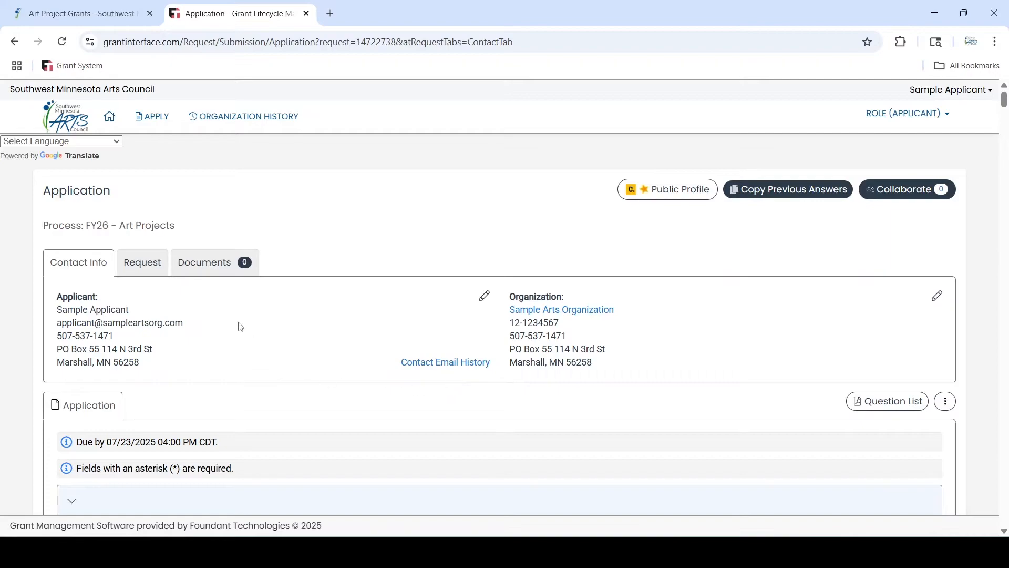
- Check the language selector and the application's collaborator invitation options, leaving the invitation form without inviting anyone
{"action": "left_click", "coordinate": [106, 141]}
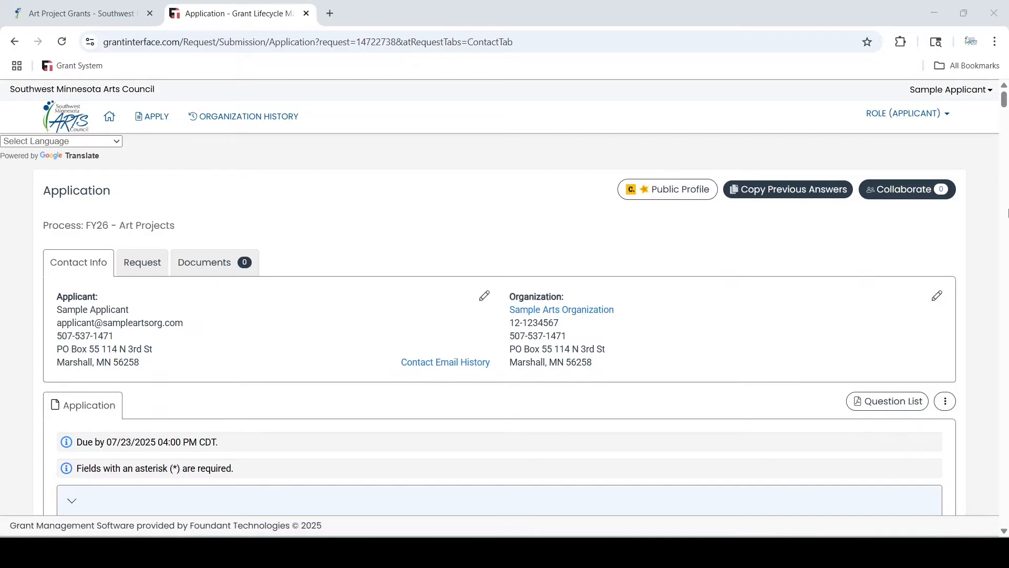
{"action": "left_click", "coordinate": [913, 192]}
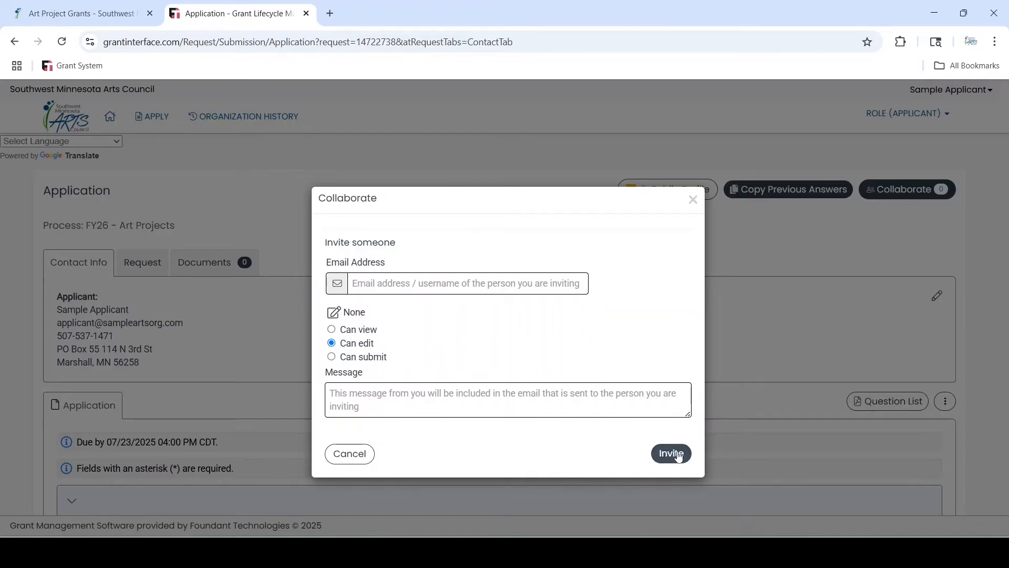
{"action": "left_click", "coordinate": [367, 463]}
- Enter the placeholder text "asdffghfgkklk;l" as the proposed project description in the Project section
{"action": "scroll", "coordinate": [989, 311], "scroll_direction": "down", "scroll_amount": 1}
{"action": "scroll", "coordinate": [989, 311], "scroll_direction": "down", "scroll_amount": 5}
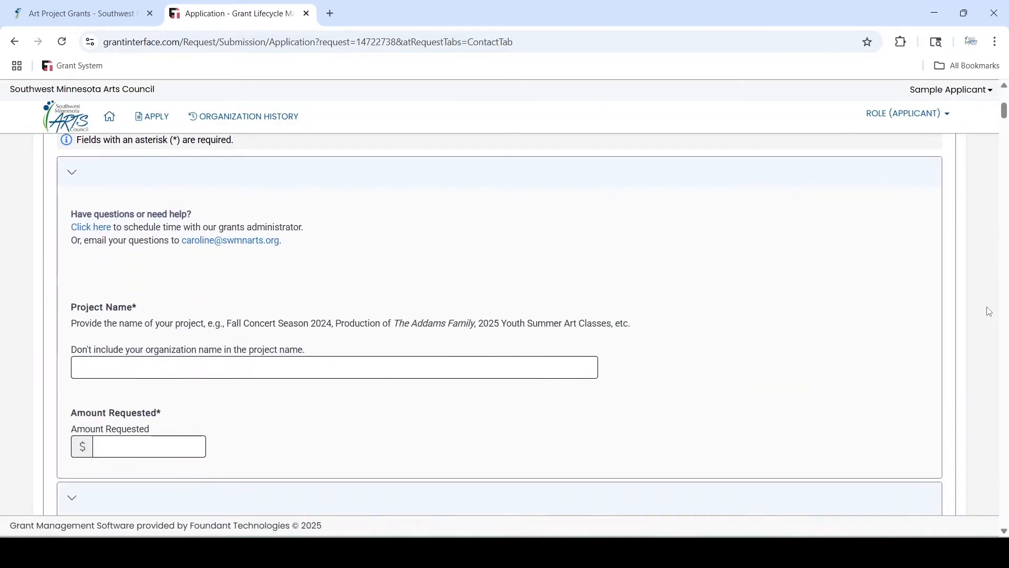
{"action": "scroll", "coordinate": [988, 311], "scroll_direction": "down", "scroll_amount": 1}
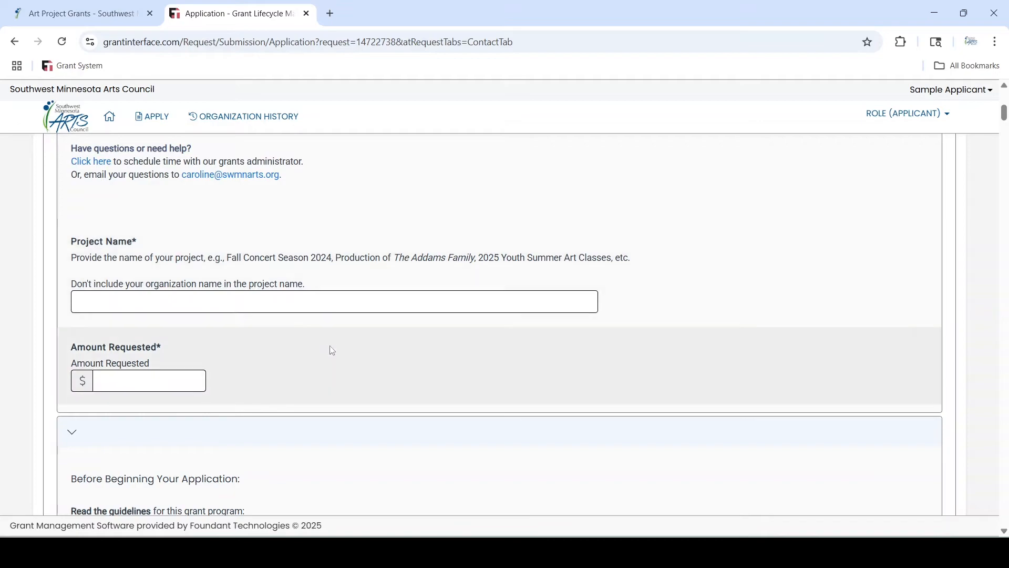
{"action": "scroll", "coordinate": [333, 350], "scroll_direction": "down", "scroll_amount": 1}
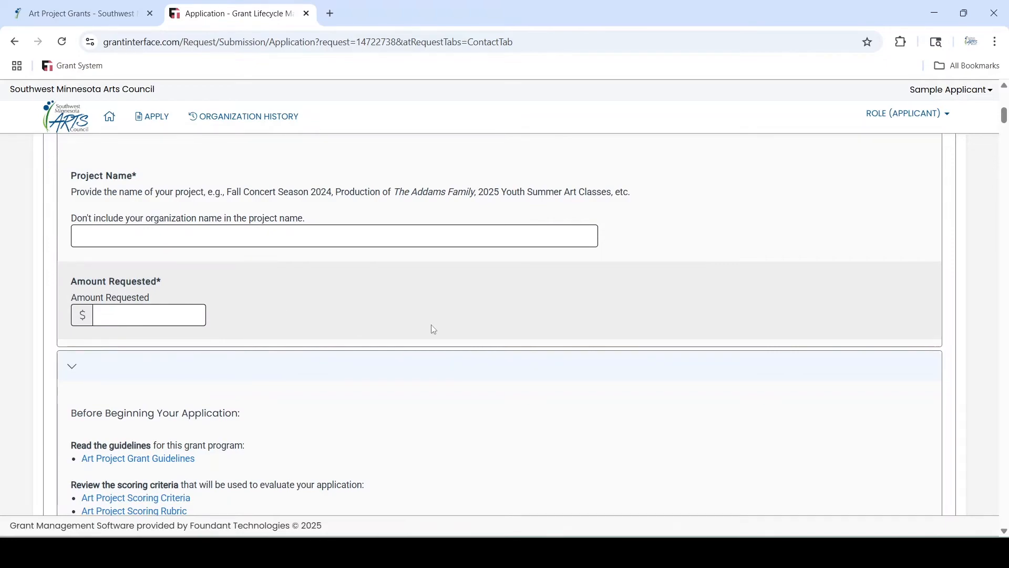
{"action": "scroll", "coordinate": [432, 329], "scroll_direction": "down", "scroll_amount": 5}
{"action": "scroll", "coordinate": [434, 329], "scroll_direction": "down", "scroll_amount": 6}
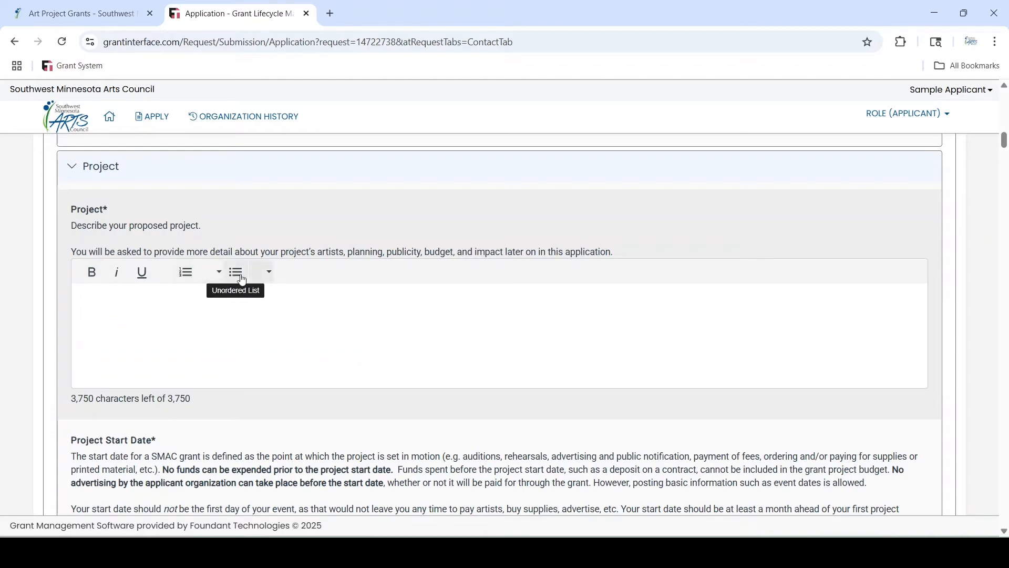
{"action": "left_click", "coordinate": [121, 310]}
{"action": "type", "text": "asdffghfgkklk;l"}
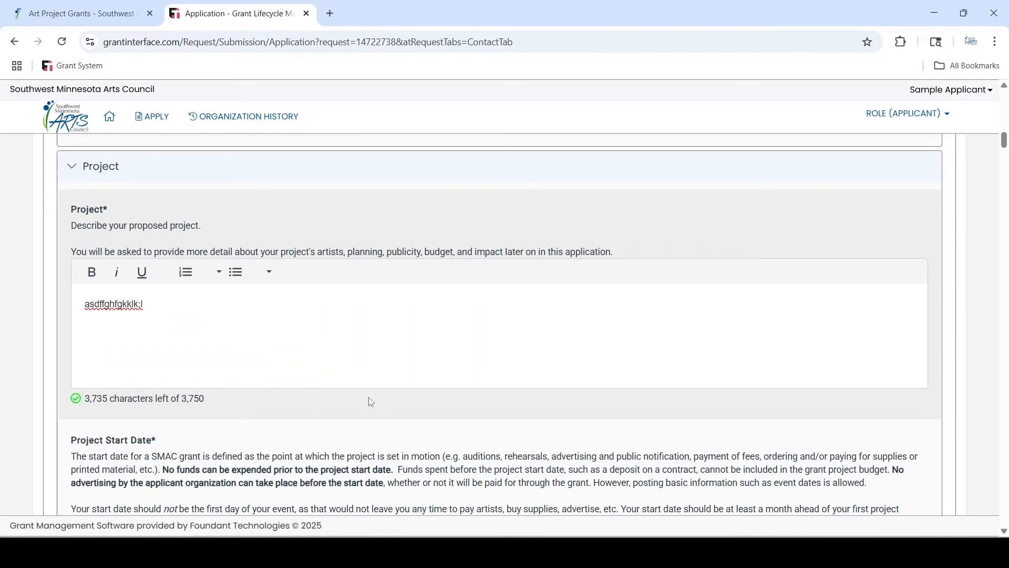
- Open the calendar for the Project Start Date and close it without picking a date
{"action": "scroll", "coordinate": [371, 402], "scroll_direction": "down", "scroll_amount": 3}
{"action": "scroll", "coordinate": [371, 402], "scroll_direction": "down", "scroll_amount": 1}
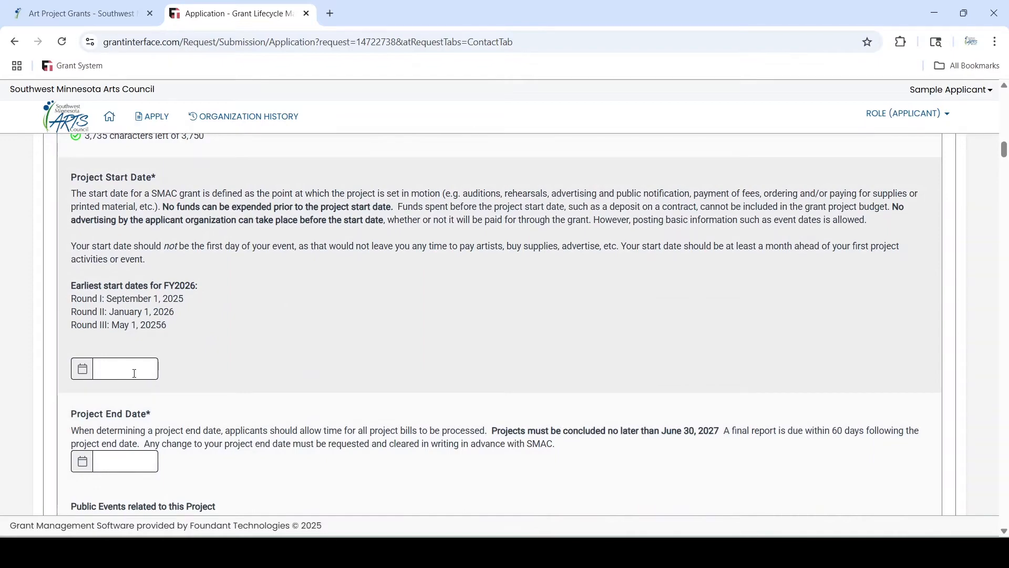
{"action": "left_click", "coordinate": [136, 369]}
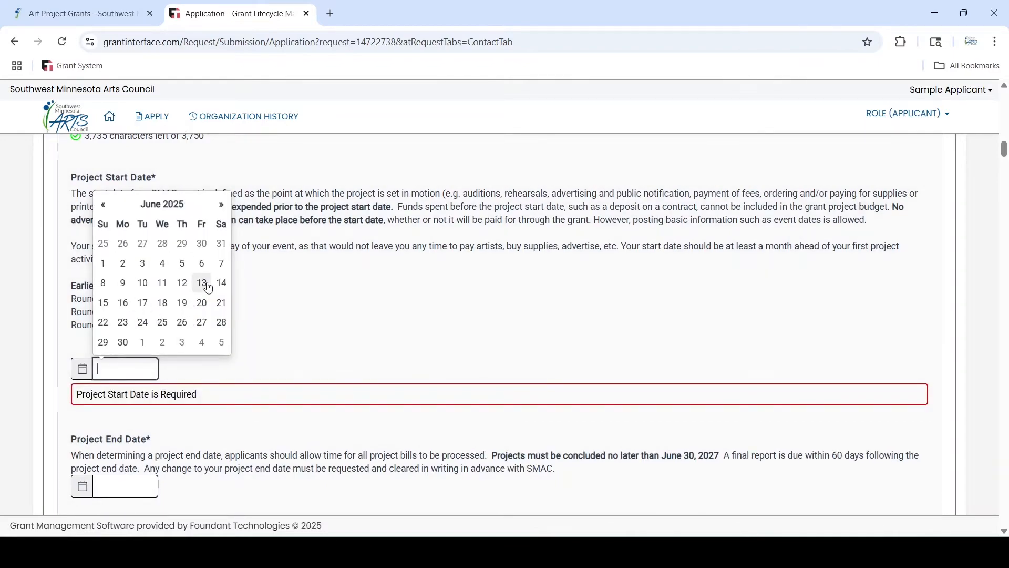
{"action": "left_click", "coordinate": [42, 321]}
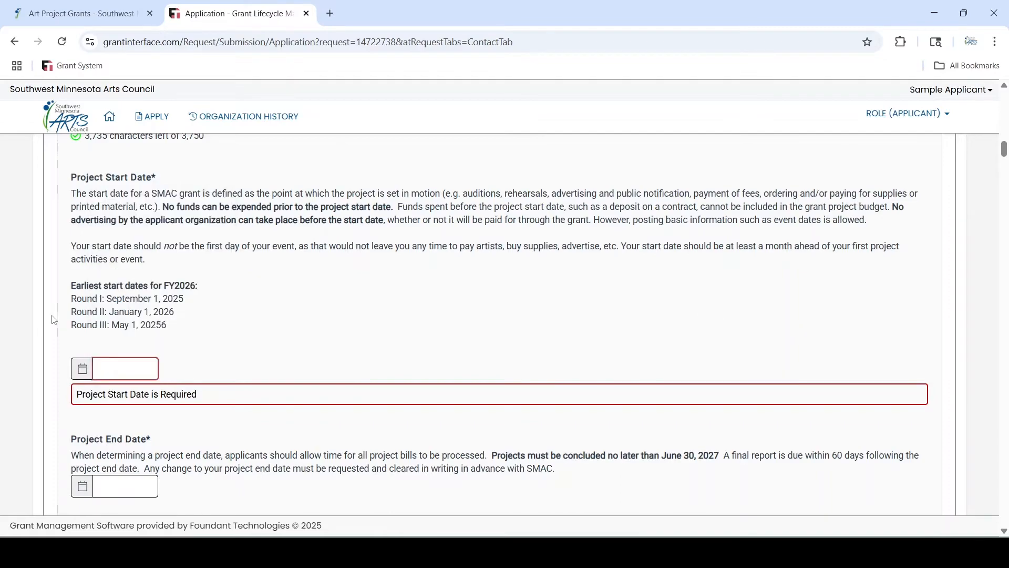
- Review the artist resume, work sample and link fields of the application, through to the Reaching the Underserved/Underrepresented section
{"action": "scroll", "coordinate": [53, 320], "scroll_direction": "down", "scroll_amount": 10}
{"action": "scroll", "coordinate": [53, 320], "scroll_direction": "down", "scroll_amount": 9}
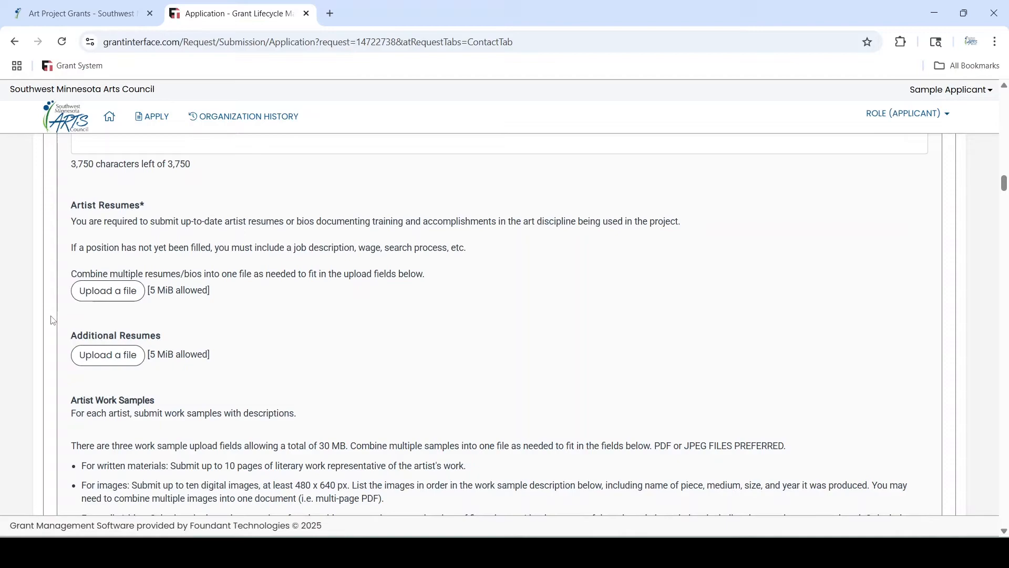
{"action": "scroll", "coordinate": [53, 320], "scroll_direction": "down", "scroll_amount": 7}
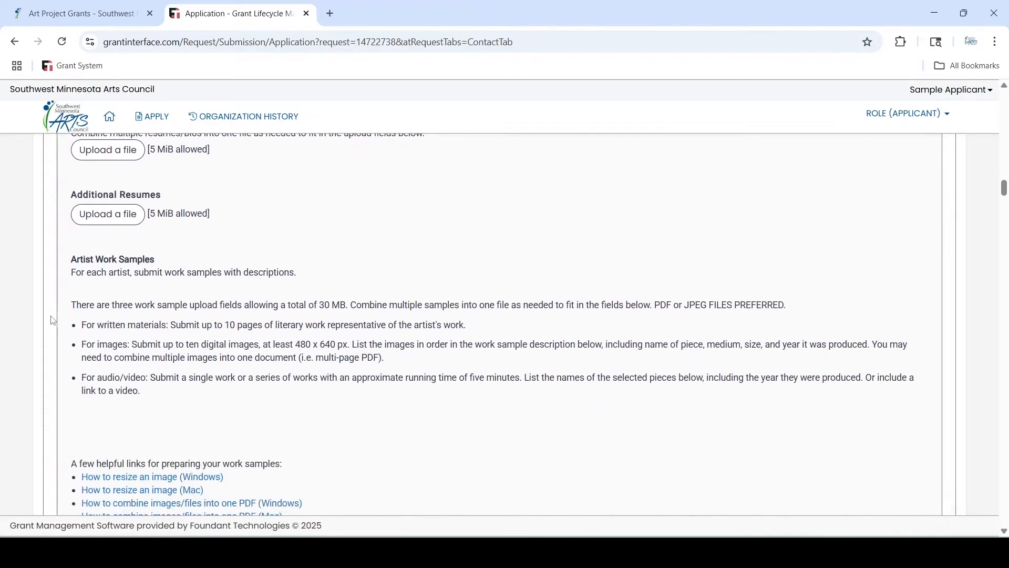
{"action": "scroll", "coordinate": [53, 320], "scroll_direction": "down", "scroll_amount": 5}
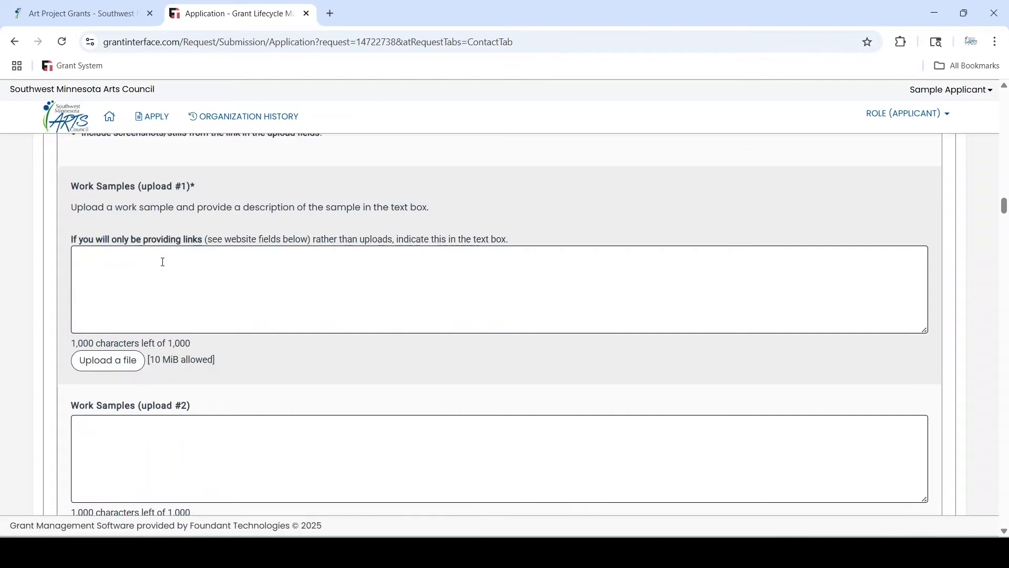
{"action": "scroll", "coordinate": [163, 261], "scroll_direction": "down", "scroll_amount": 8}
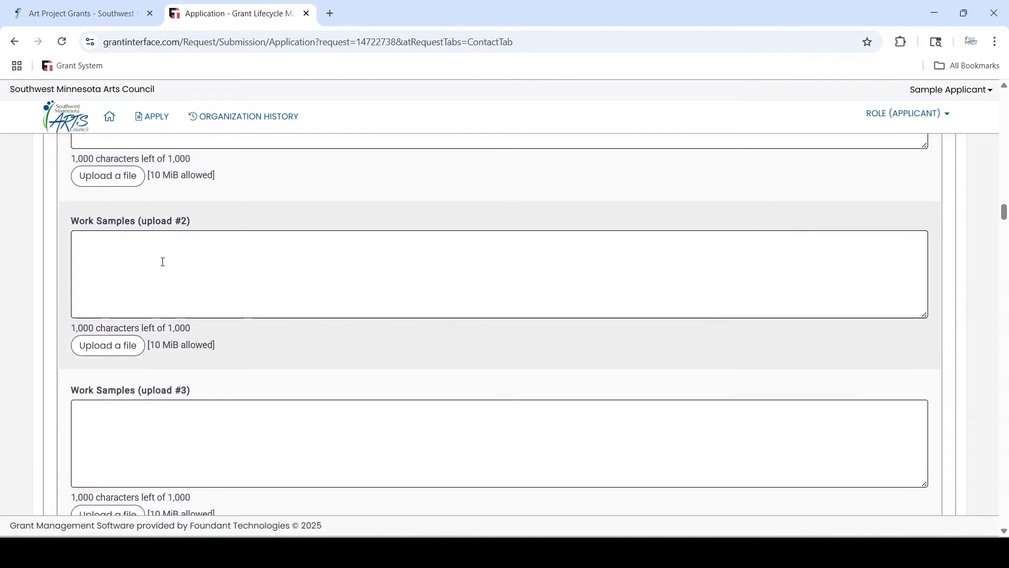
{"action": "scroll", "coordinate": [163, 262], "scroll_direction": "down", "scroll_amount": 5}
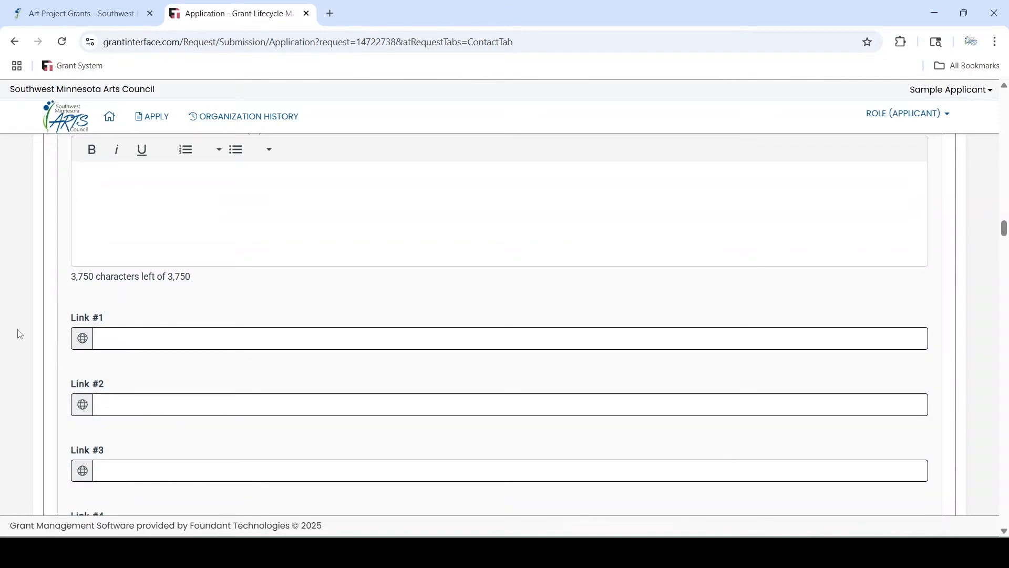
{"action": "scroll", "coordinate": [20, 334], "scroll_direction": "down", "scroll_amount": 9}
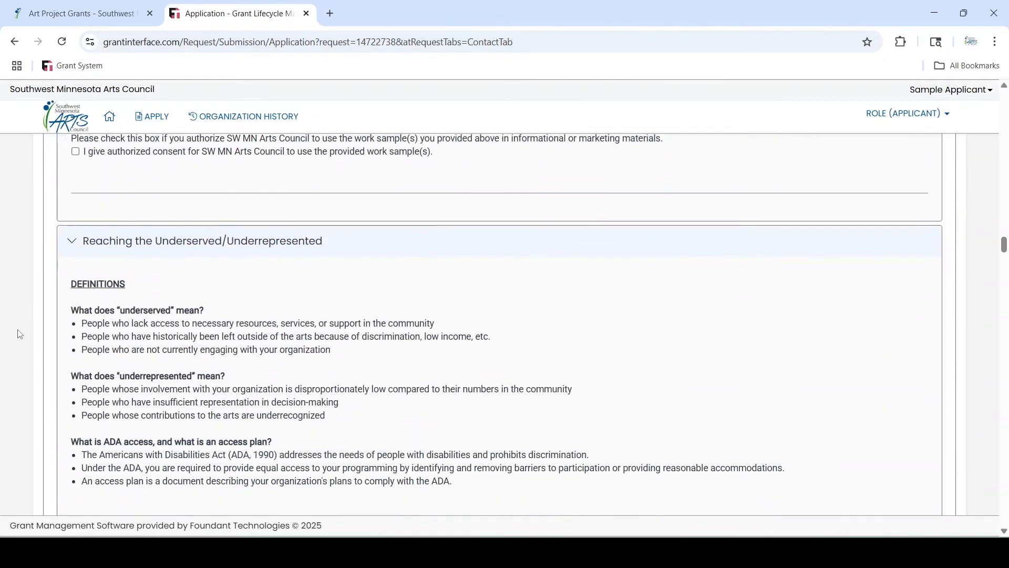
- Download the Excel Budget Form linked in the application's Budget section and open it in Excel
{"action": "scroll", "coordinate": [20, 335], "scroll_direction": "down", "scroll_amount": 1}
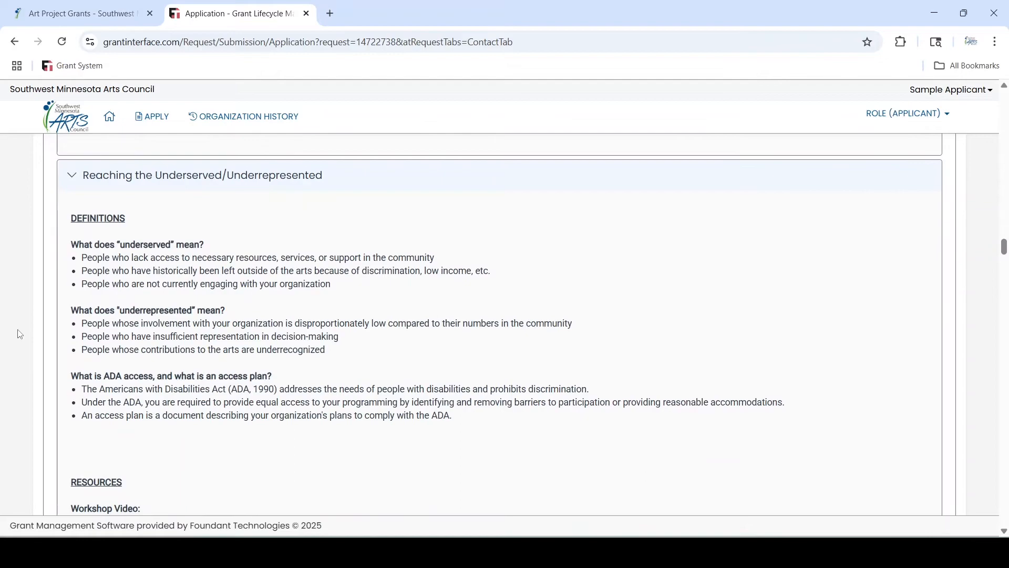
{"action": "scroll", "coordinate": [20, 335], "scroll_direction": "down", "scroll_amount": 4}
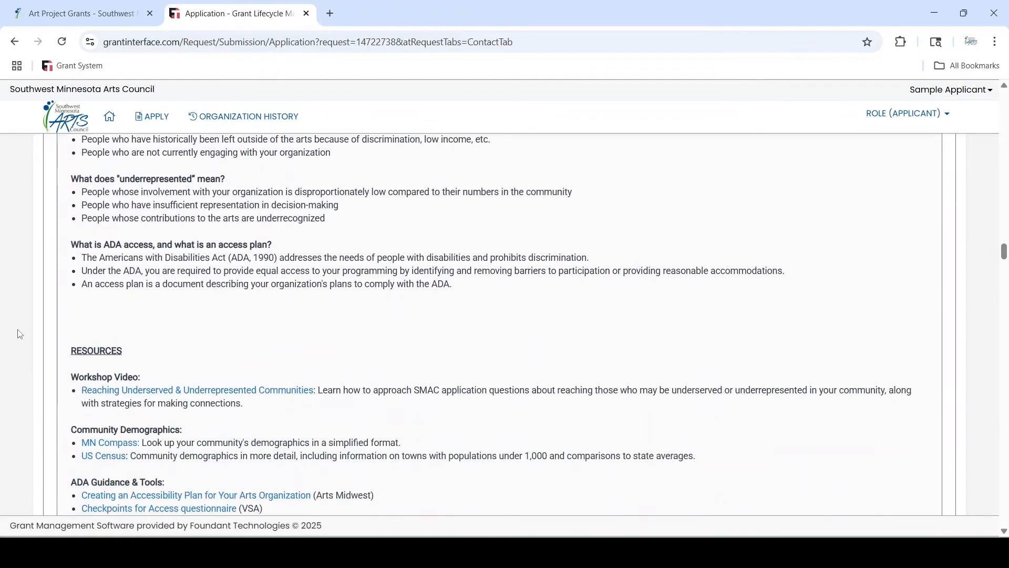
{"action": "scroll", "coordinate": [20, 334], "scroll_direction": "down", "scroll_amount": 5}
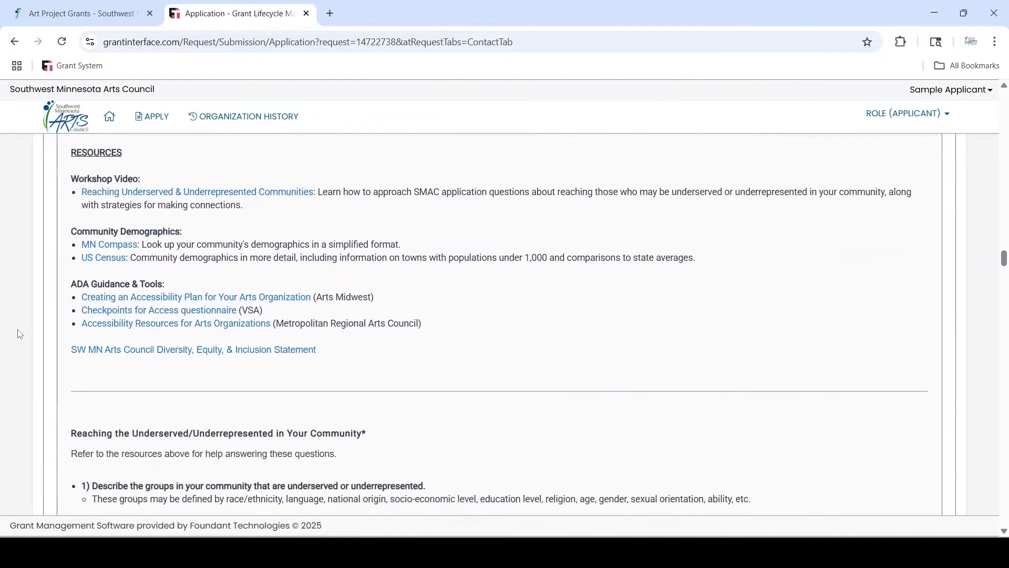
{"action": "scroll", "coordinate": [20, 334], "scroll_direction": "down", "scroll_amount": 10}
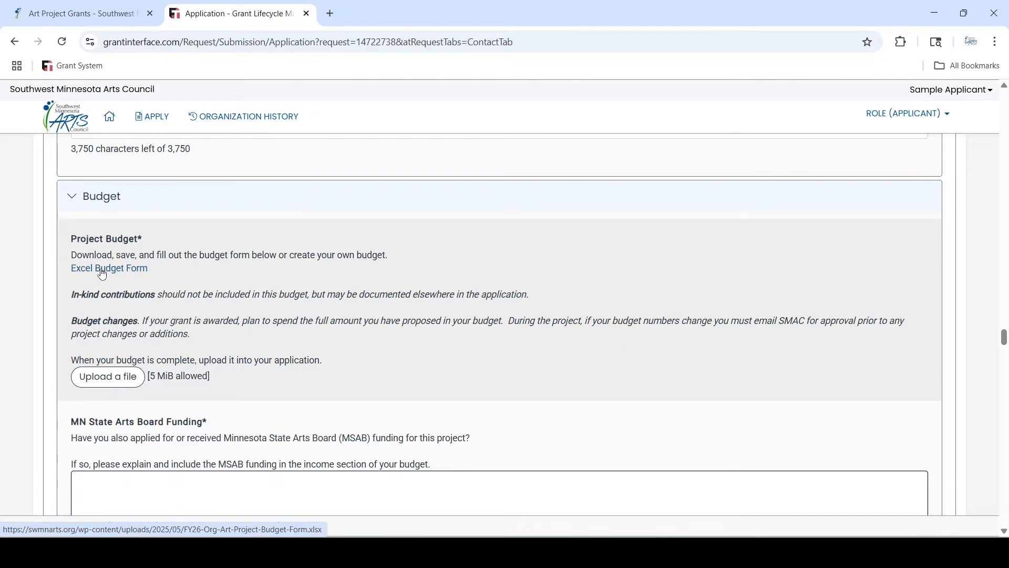
{"action": "left_click", "coordinate": [103, 270]}
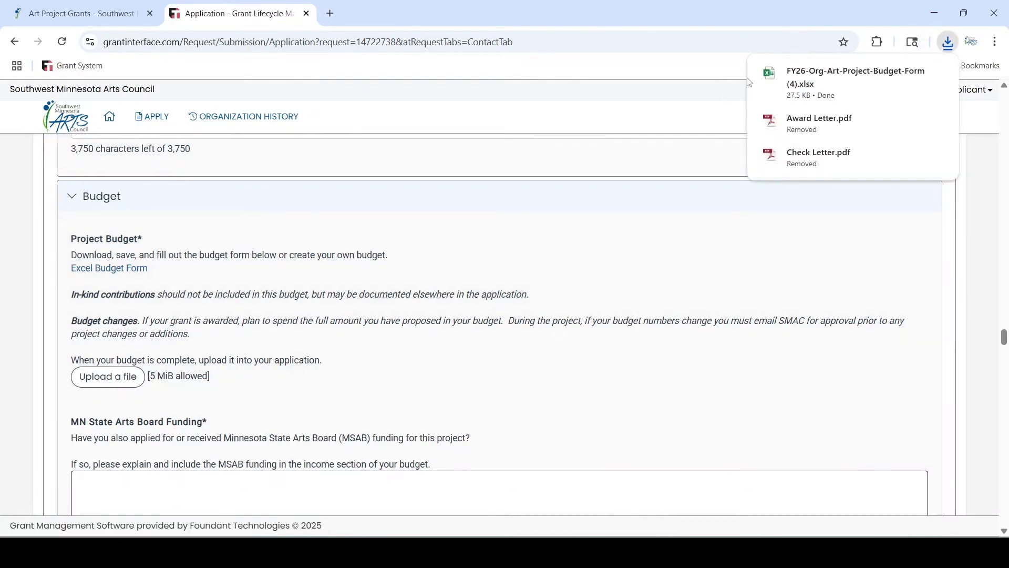
{"action": "left_click", "coordinate": [831, 78]}
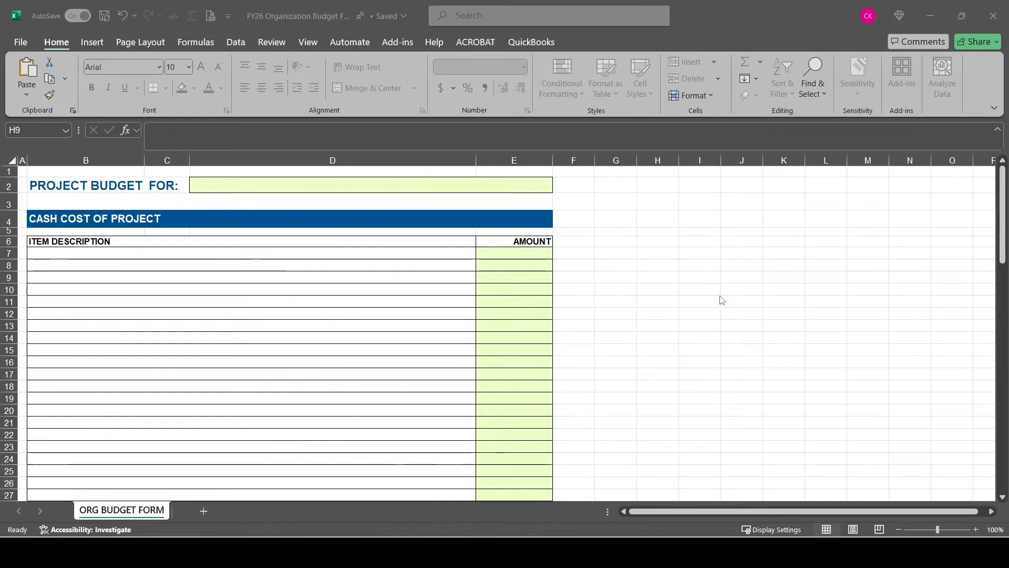
- Enter 2,500, 300 and 750 as the first three amounts under Cash Cost of Project, in cells E7 to E9
{"action": "left_click", "coordinate": [219, 188]}
{"action": "left_click", "coordinate": [78, 251]}
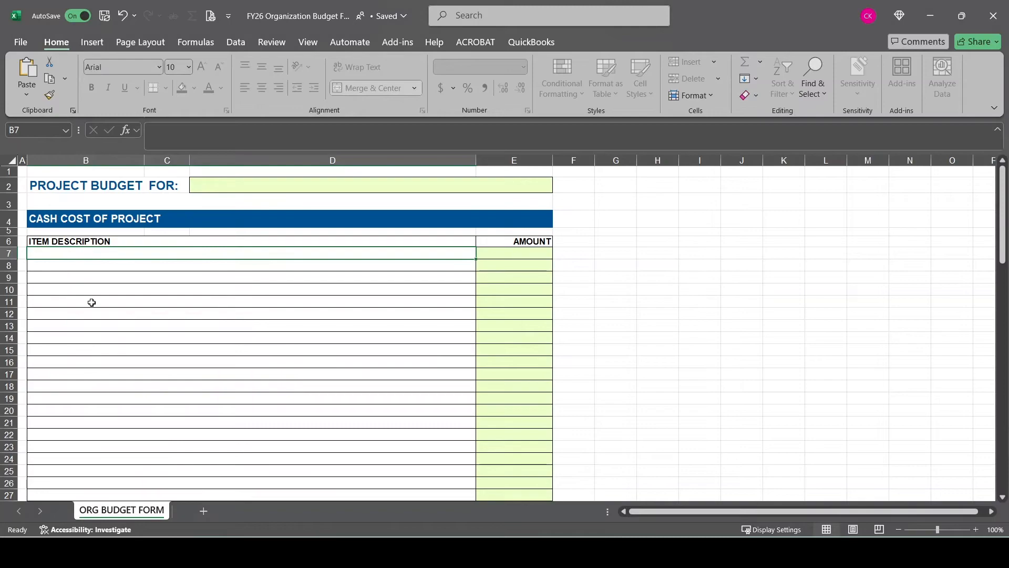
{"action": "left_click", "coordinate": [529, 252]}
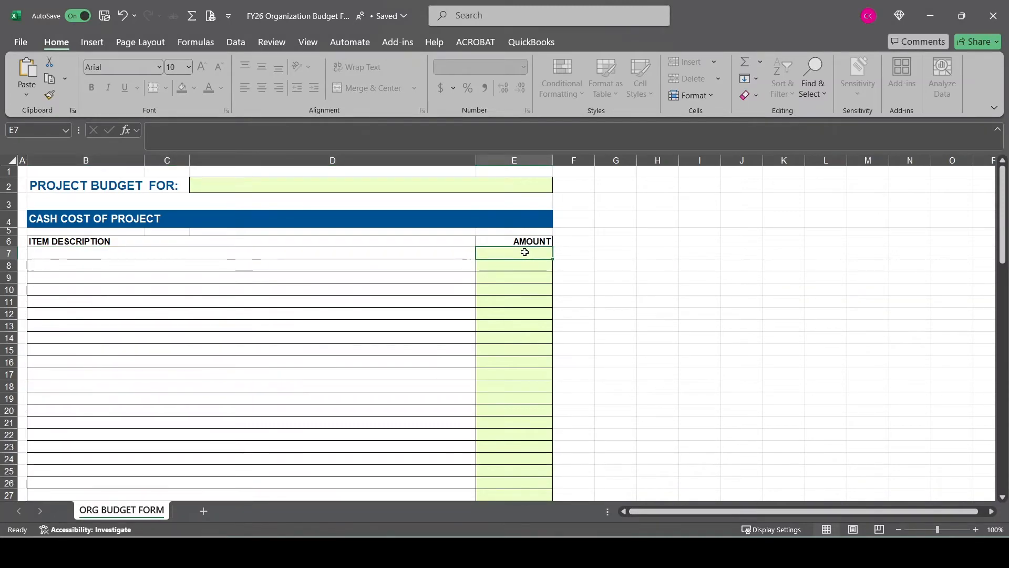
{"action": "type", "text": "2,50"}
{"action": "type", "text": "00"}
{"action": "left_click", "coordinate": [518, 265]}
{"action": "type", "text": "300"}
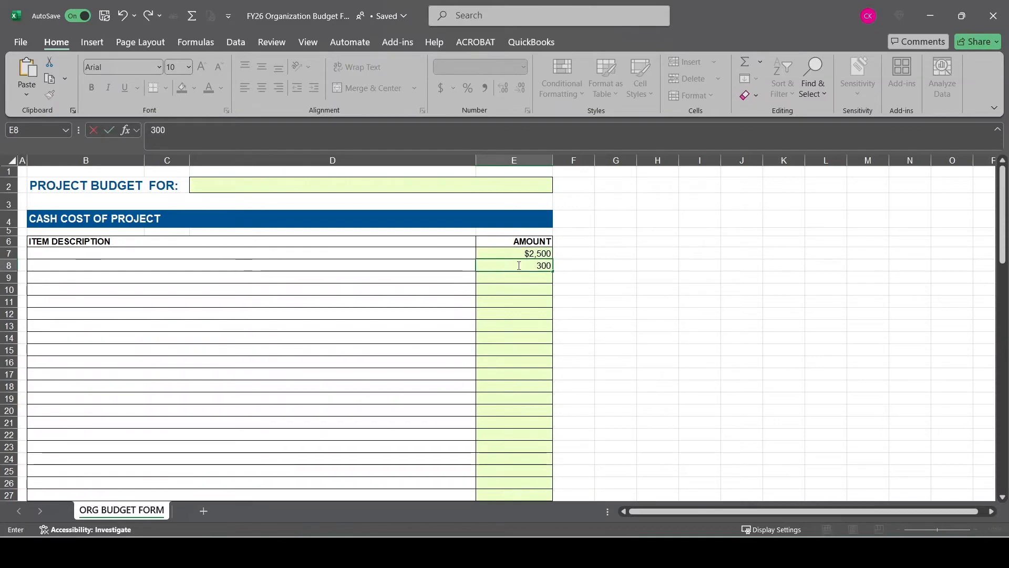
{"action": "left_click", "coordinate": [510, 278]}
{"action": "type", "text": "750"}
{"action": "left_click", "coordinate": [630, 299]}
- Enter 100 as the first amount under Other Funding for Project, in cell E45
{"action": "scroll", "coordinate": [612, 292], "scroll_direction": "down", "scroll_amount": 3}
{"action": "scroll", "coordinate": [613, 291], "scroll_direction": "down", "scroll_amount": 5}
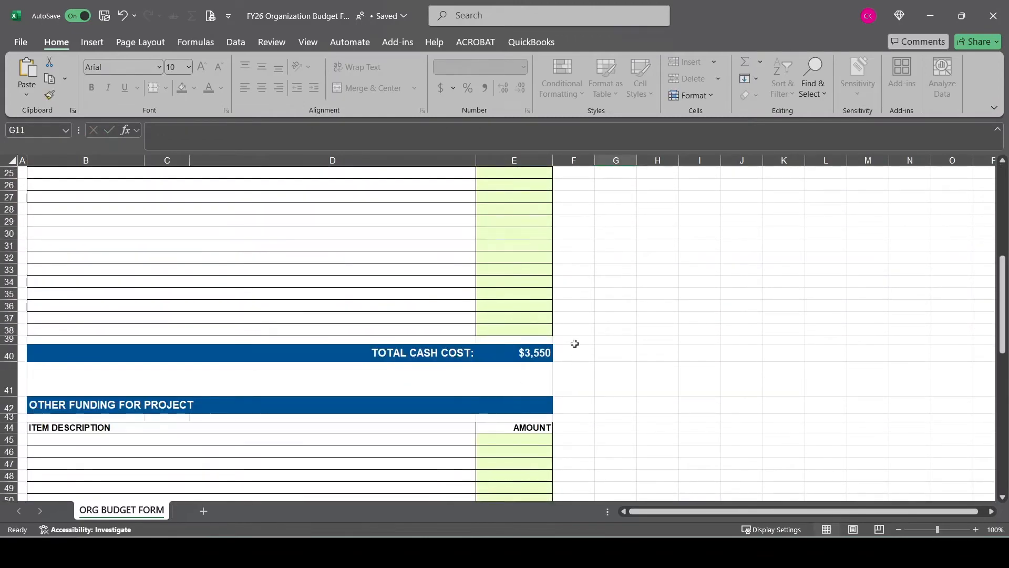
{"action": "scroll", "coordinate": [683, 286], "scroll_direction": "down", "scroll_amount": 4}
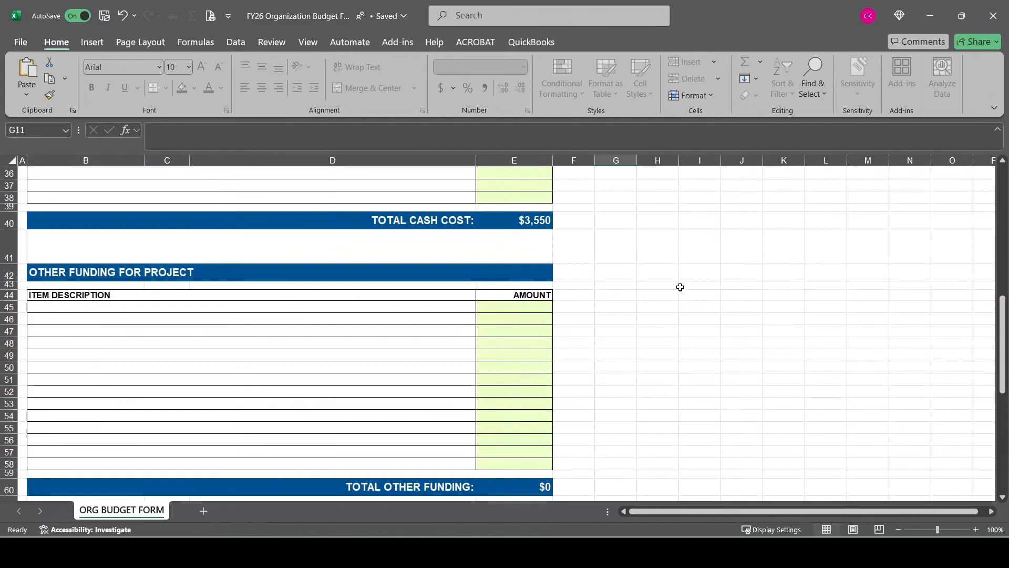
{"action": "left_click", "coordinate": [505, 308]}
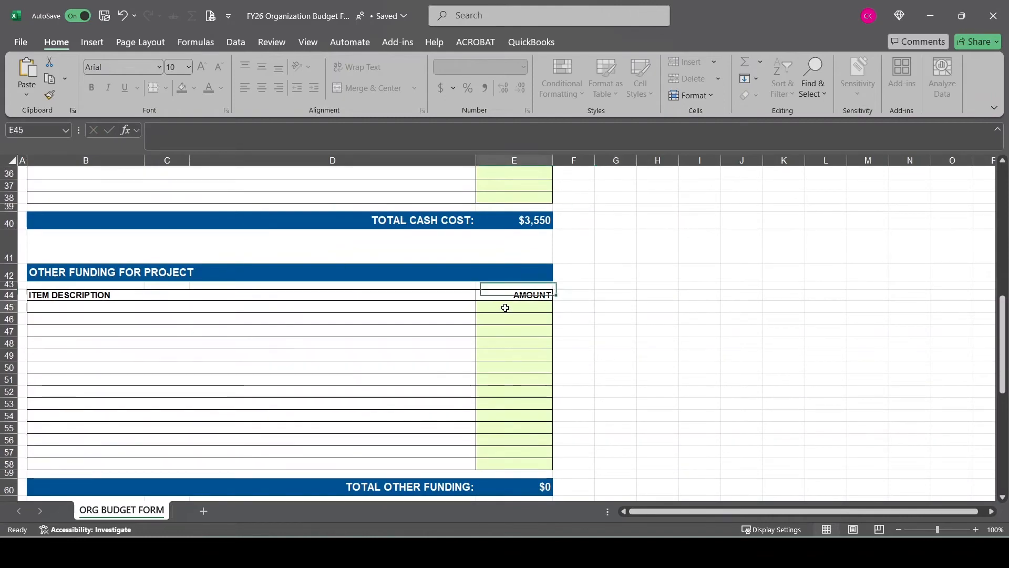
{"action": "type", "text": "100"}
{"action": "left_click", "coordinate": [297, 310]}
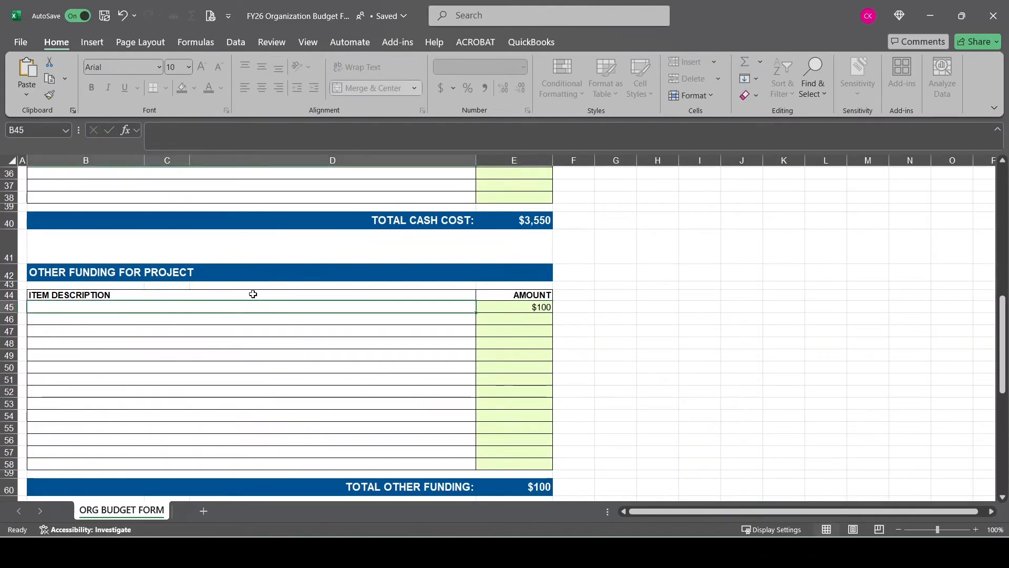
{"action": "left_click", "coordinate": [682, 335]}
- Clear the Amount Requested from SMAC and set it to 3450
{"action": "scroll", "coordinate": [681, 331], "scroll_direction": "down", "scroll_amount": 7}
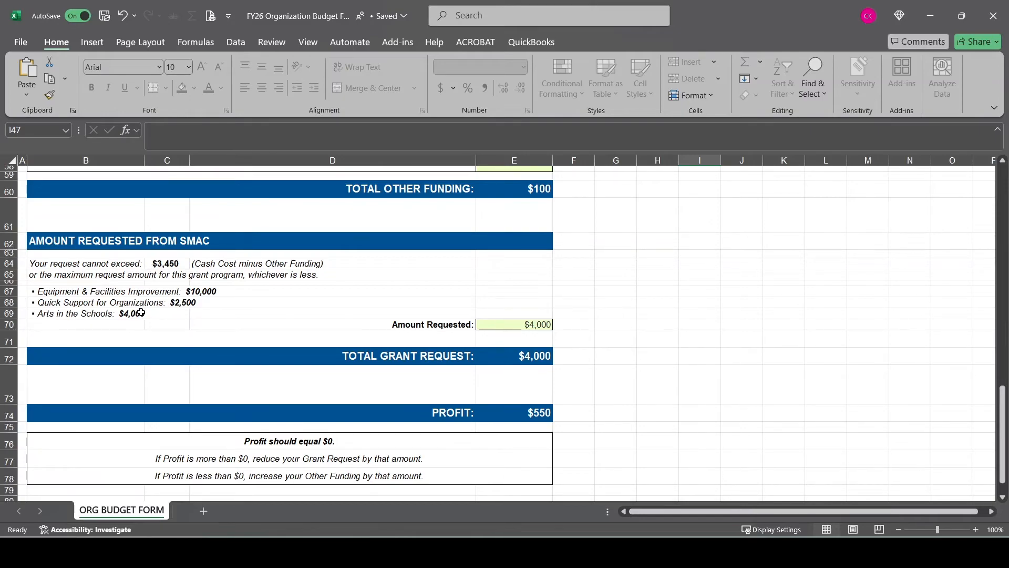
{"action": "left_click", "coordinate": [490, 324]}
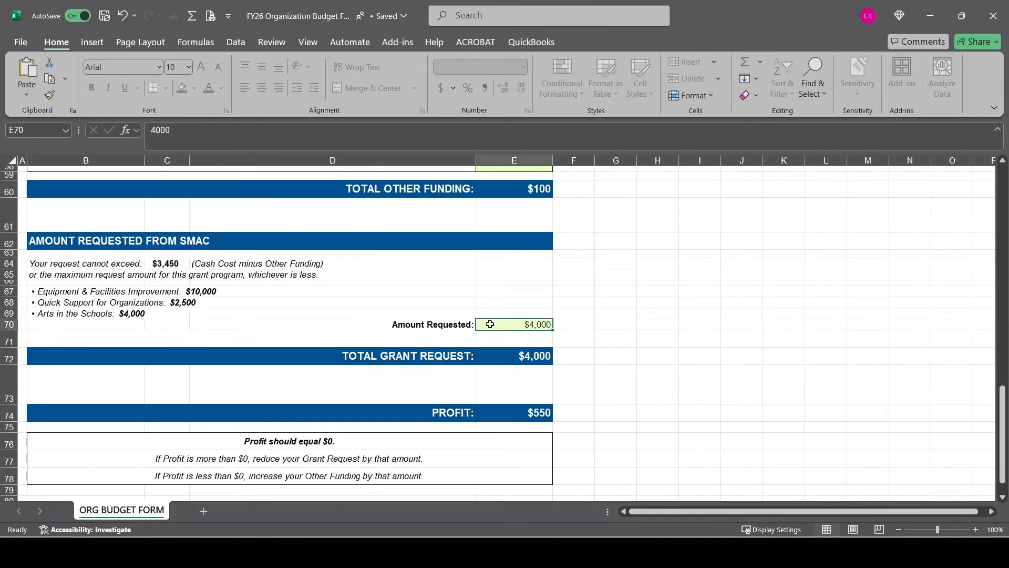
{"action": "key", "text": "Delete"}
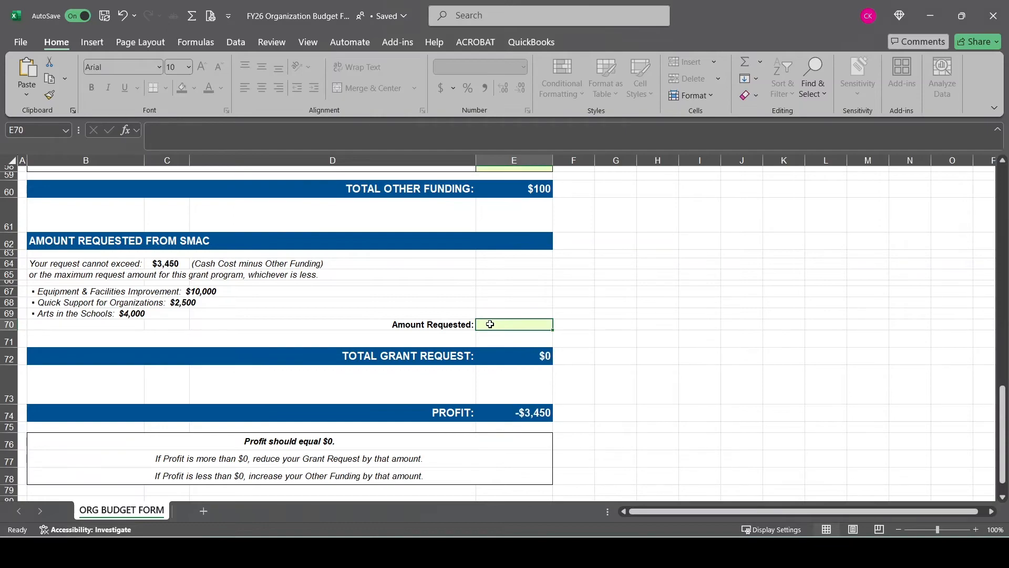
{"action": "type", "text": "3450"}
{"action": "left_click", "coordinate": [671, 323]}
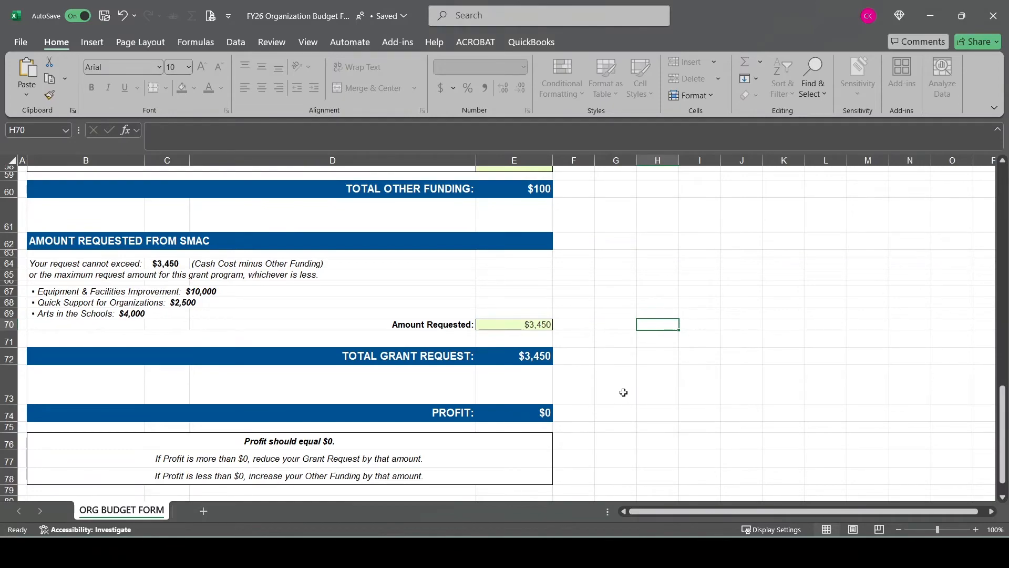
- Add a fourth cash cost amount of 1000 in cell E10 under Cash Cost of Project
{"action": "scroll", "coordinate": [623, 392], "scroll_direction": "up", "scroll_amount": 6}
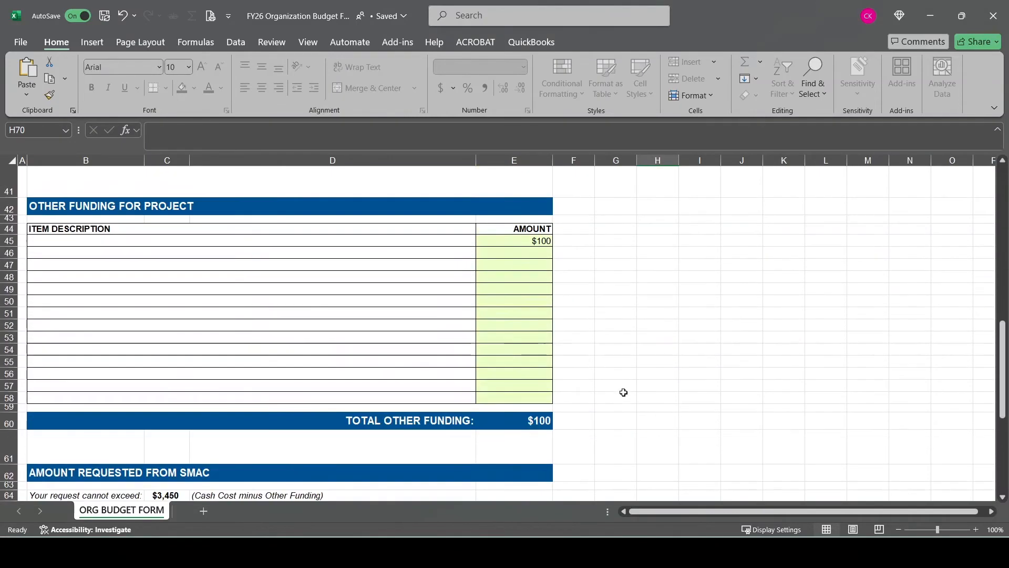
{"action": "scroll", "coordinate": [623, 392], "scroll_direction": "up", "scroll_amount": 12}
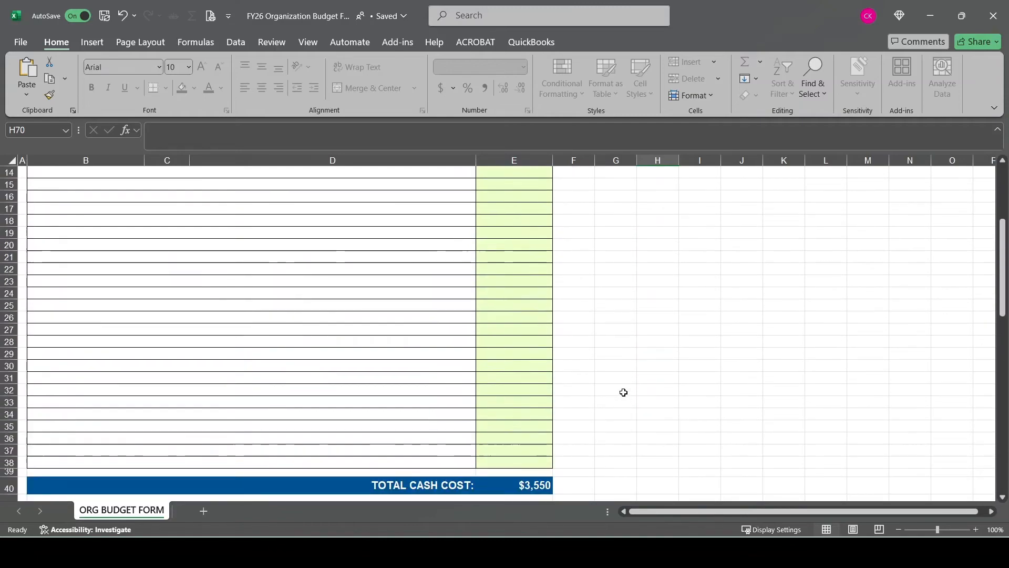
{"action": "left_click", "coordinate": [515, 257]}
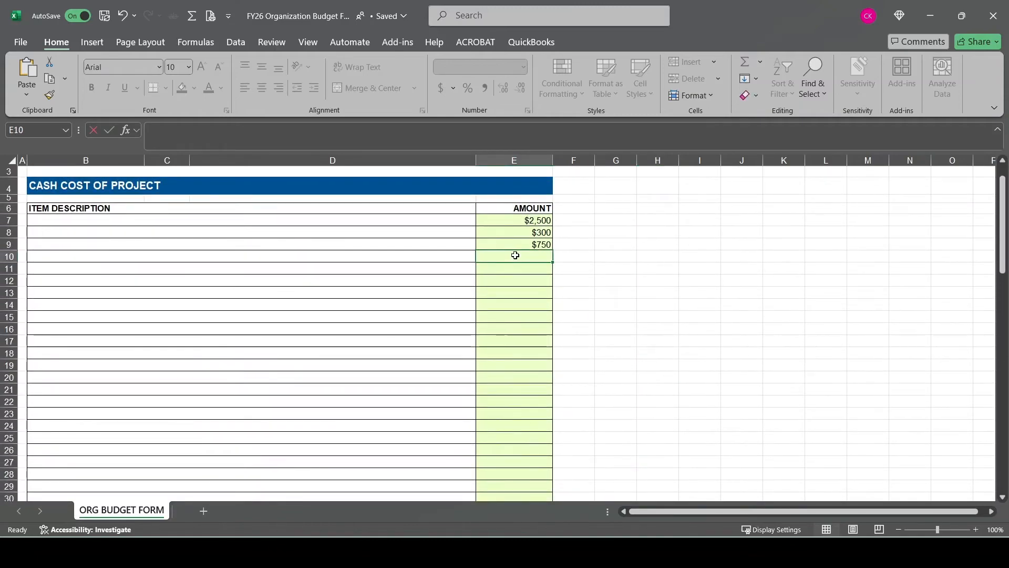
{"action": "type", "text": "1000"}
{"action": "left_click", "coordinate": [629, 292]}
- Set the Amount Requested from SMAC to 4000 and check the resulting profit line
{"action": "scroll", "coordinate": [628, 292], "scroll_direction": "down", "scroll_amount": 2}
{"action": "scroll", "coordinate": [628, 292], "scroll_direction": "down", "scroll_amount": 10}
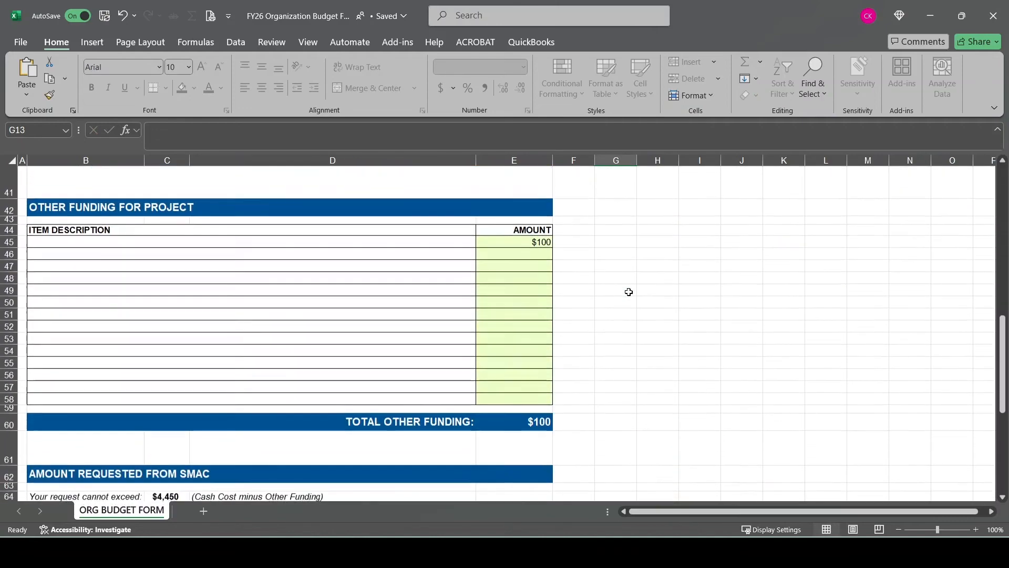
{"action": "scroll", "coordinate": [628, 292], "scroll_direction": "down", "scroll_amount": 4}
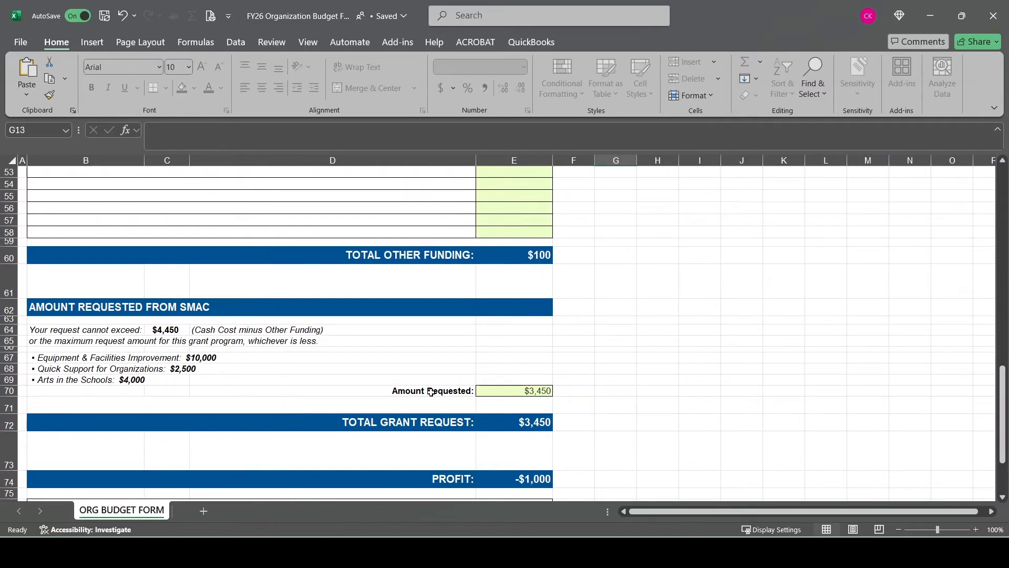
{"action": "left_click", "coordinate": [520, 390]}
{"action": "type", "text": "4000"}
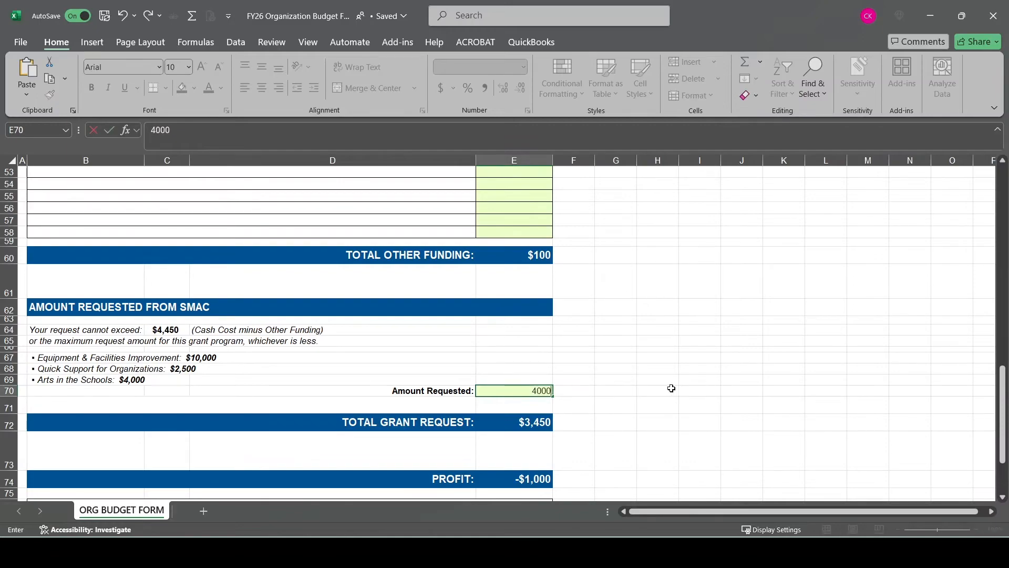
{"action": "left_click", "coordinate": [635, 385]}
{"action": "scroll", "coordinate": [635, 387], "scroll_direction": "down", "scroll_amount": 1}
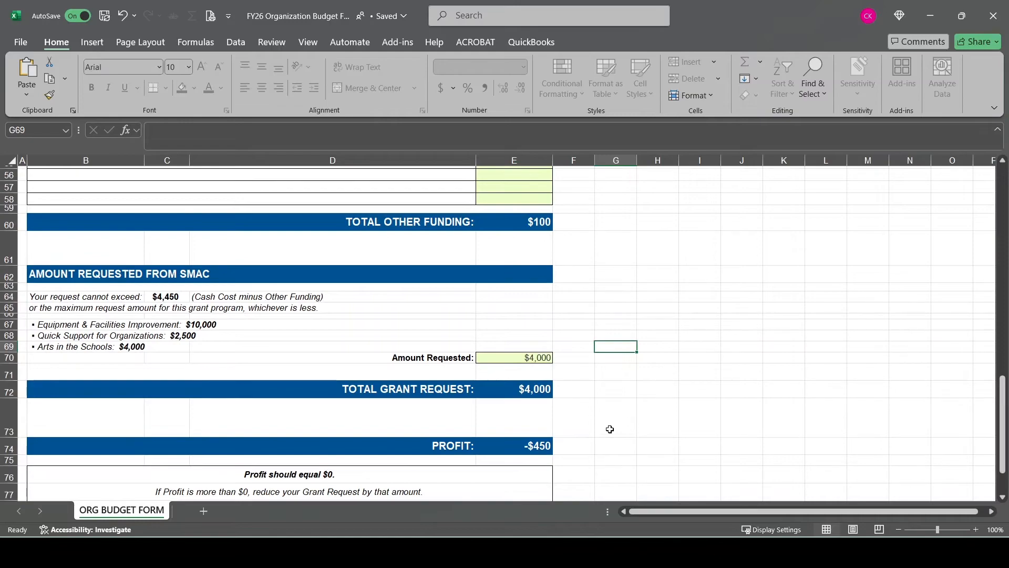
- Add a second Other Funding amount of 450 in cell E46 and recheck the grant request and profit totals
{"action": "scroll", "coordinate": [609, 430], "scroll_direction": "up", "scroll_amount": 5}
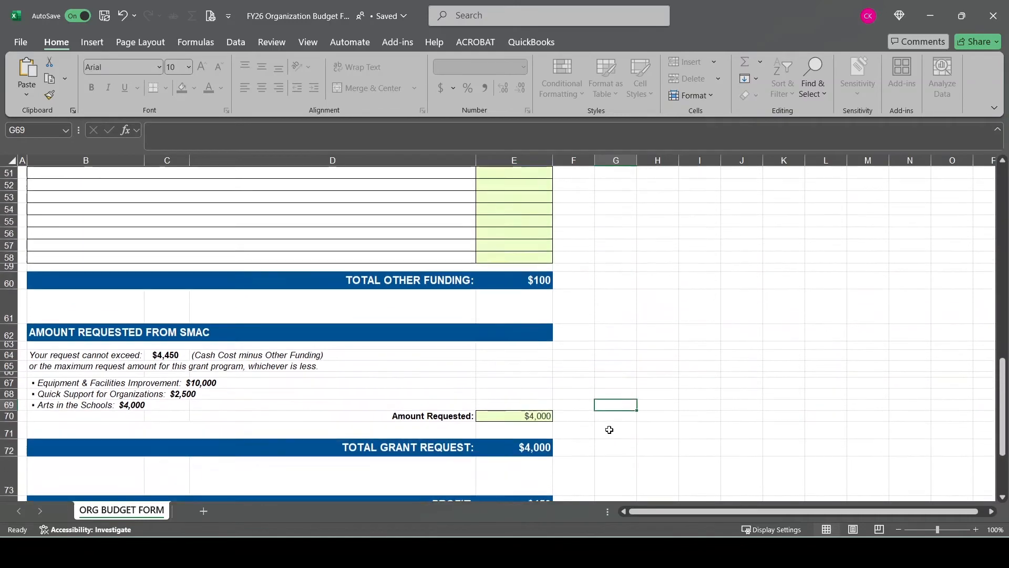
{"action": "left_click", "coordinate": [539, 255]}
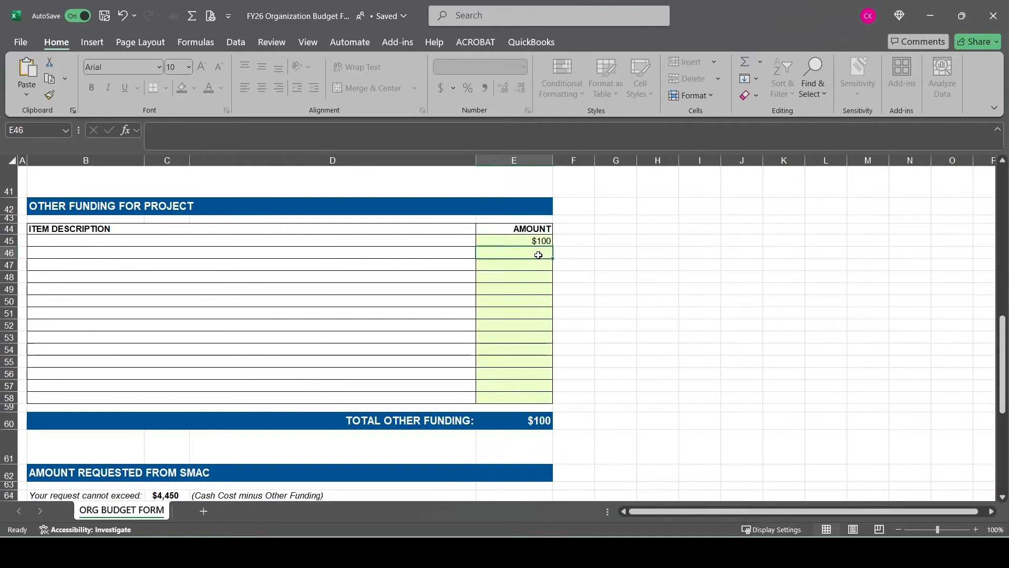
{"action": "type", "text": "450"}
{"action": "left_click", "coordinate": [610, 311]}
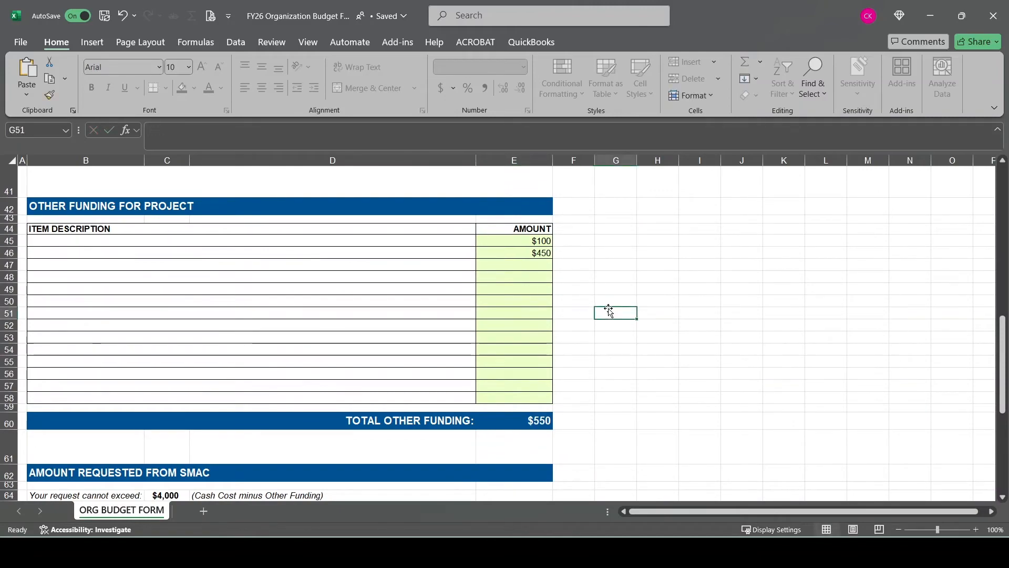
{"action": "scroll", "coordinate": [608, 311], "scroll_direction": "down", "scroll_amount": 5}
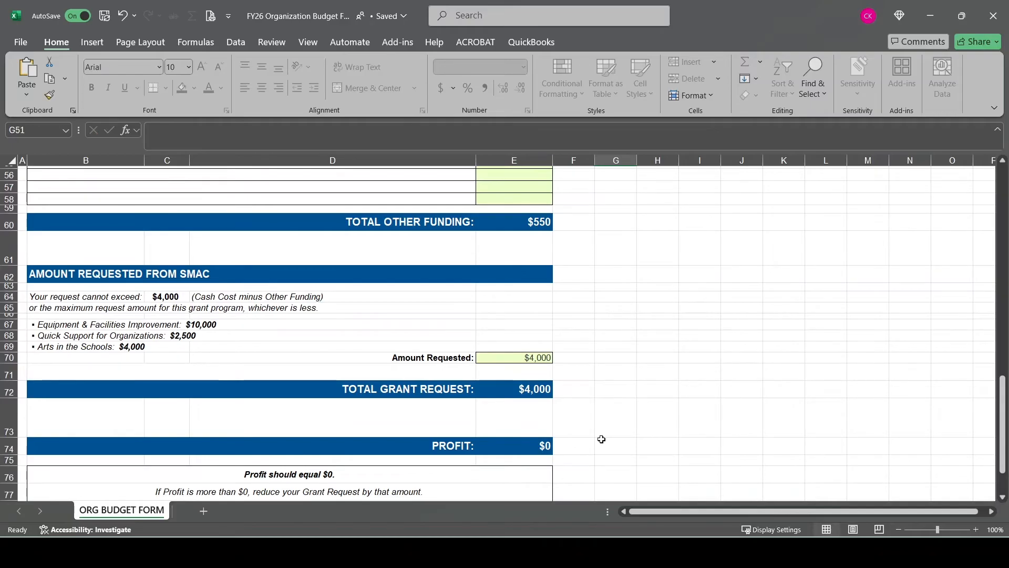
- Switch to the browser and review the Project Budget table of items and budget amounts in the application form
{"action": "key", "text": "alt+Tab"}
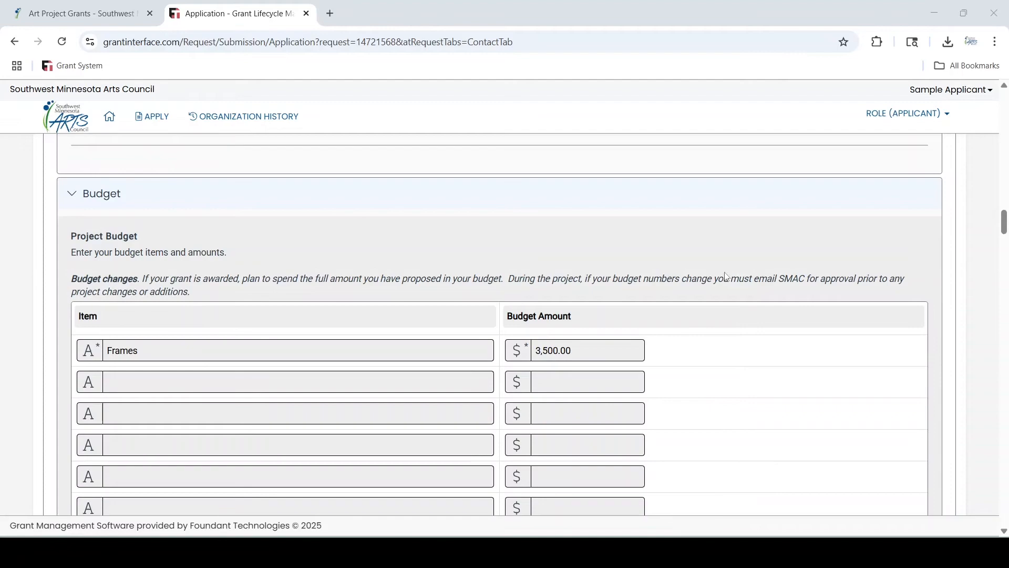
{"action": "scroll", "coordinate": [797, 309], "scroll_direction": "down", "scroll_amount": 1}
{"action": "scroll", "coordinate": [795, 305], "scroll_direction": "down", "scroll_amount": 2}
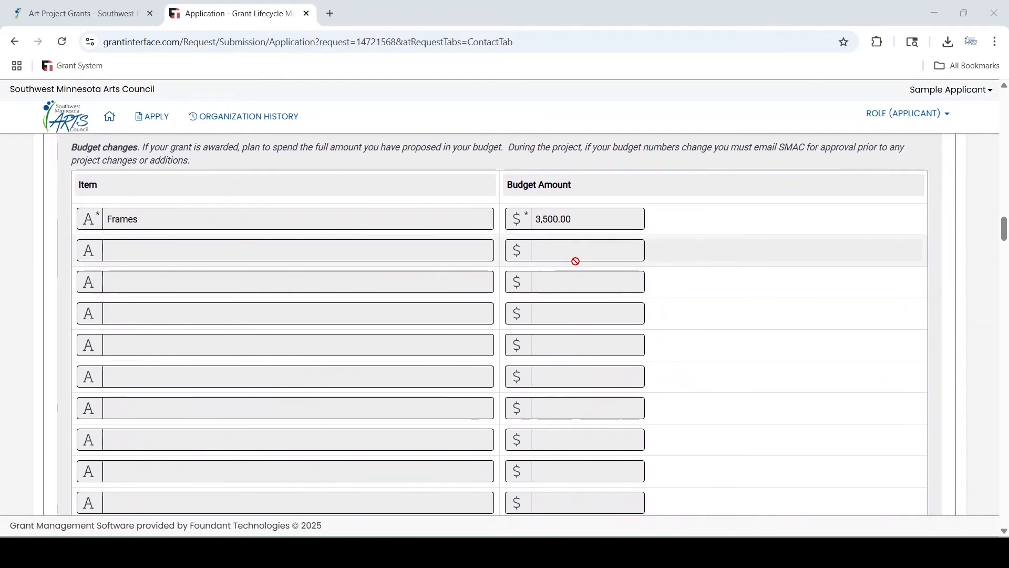
{"action": "scroll", "coordinate": [709, 266], "scroll_direction": "down", "scroll_amount": 6}
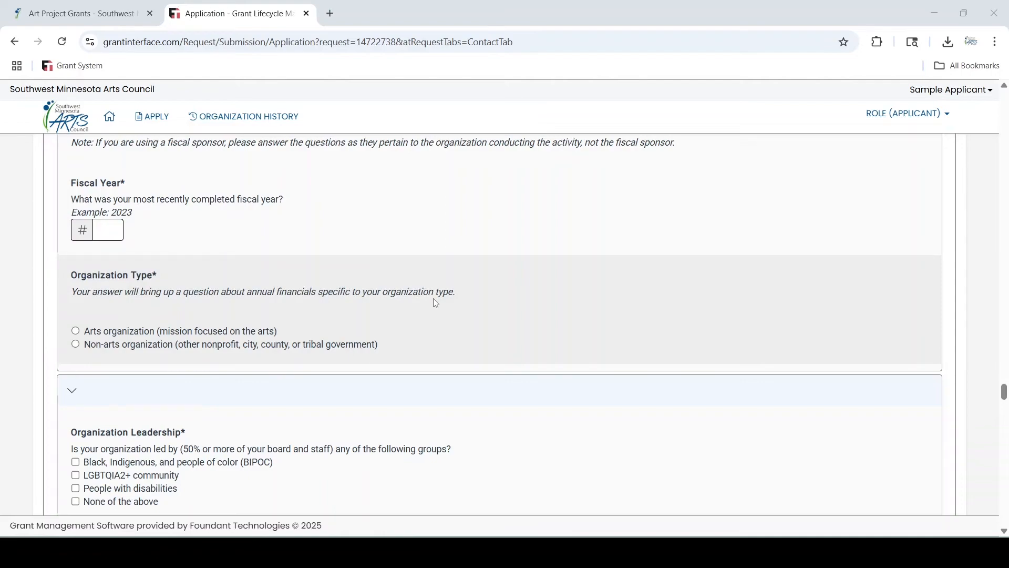
- Set the Organization Type to Arts organization and review the remaining fields through Certification and Electronic Signatures
{"action": "left_click", "coordinate": [76, 331]}
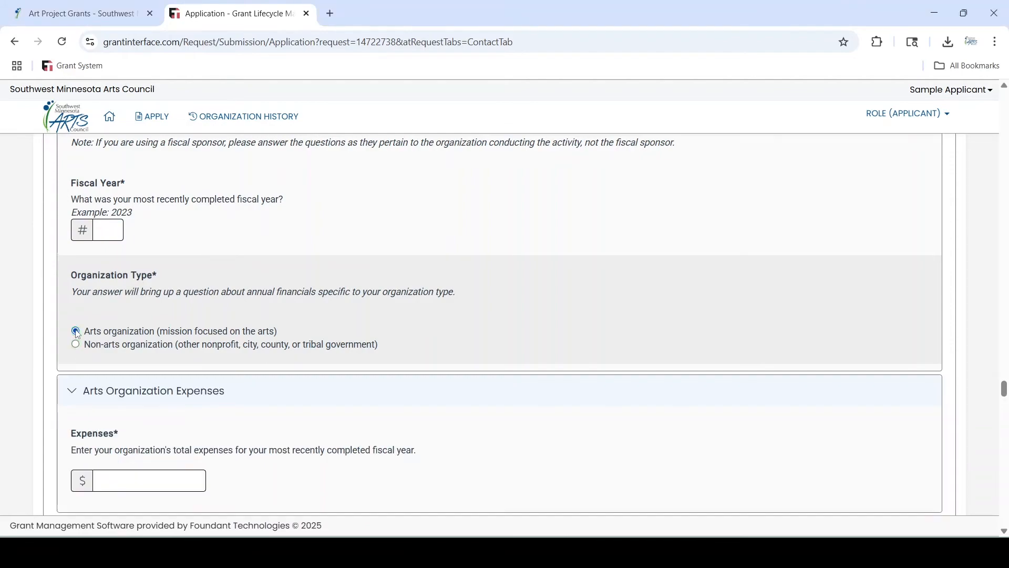
{"action": "scroll", "coordinate": [290, 401], "scroll_direction": "down", "scroll_amount": 3}
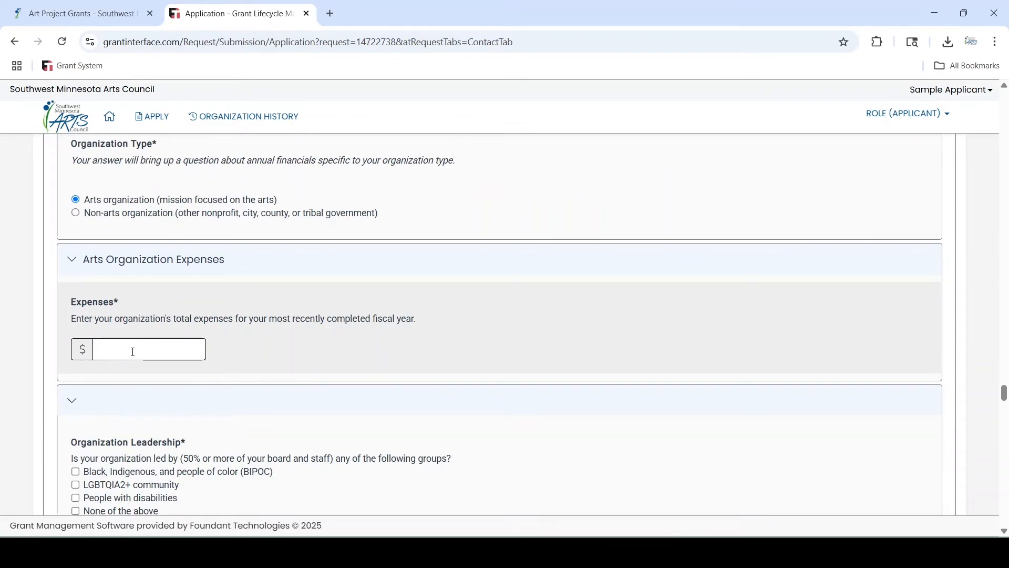
{"action": "scroll", "coordinate": [465, 337], "scroll_direction": "down", "scroll_amount": 1}
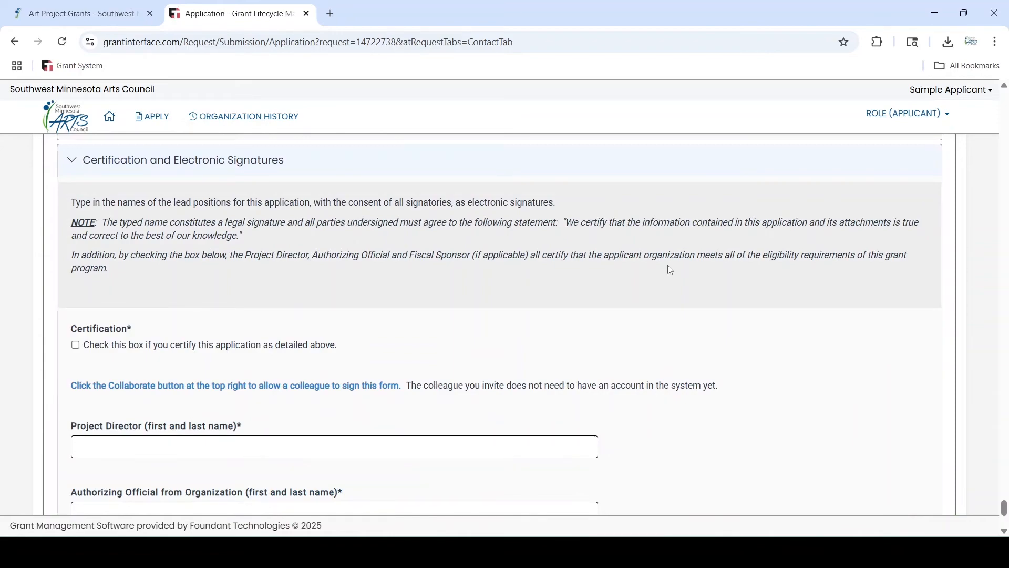
{"action": "scroll", "coordinate": [668, 269], "scroll_direction": "down", "scroll_amount": 1}
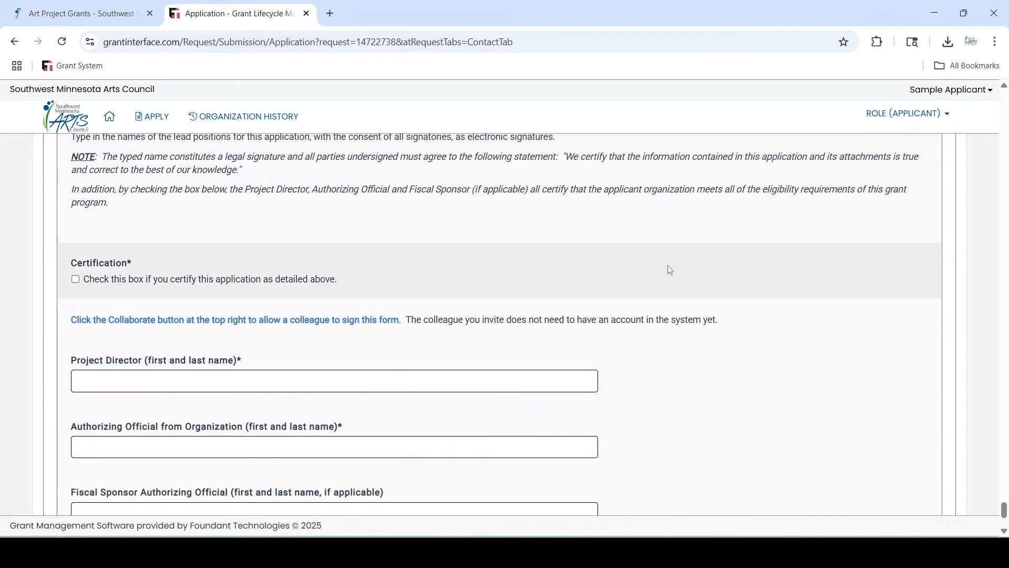
- Review the remaining signature fields at the end of the application form and save the application without submitting it
{"action": "scroll", "coordinate": [671, 271], "scroll_direction": "down", "scroll_amount": 1}
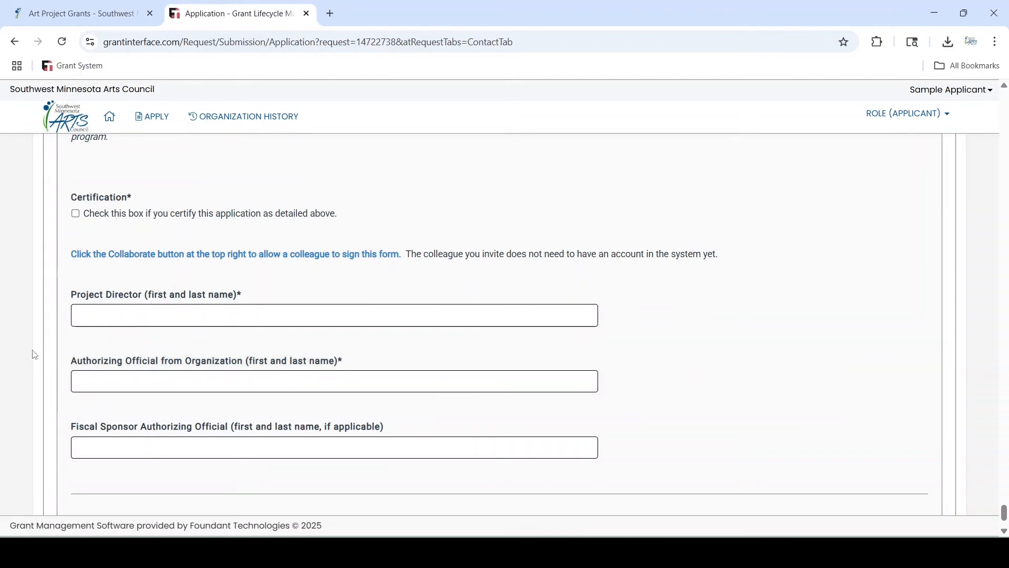
{"action": "scroll", "coordinate": [35, 355], "scroll_direction": "down", "scroll_amount": 2}
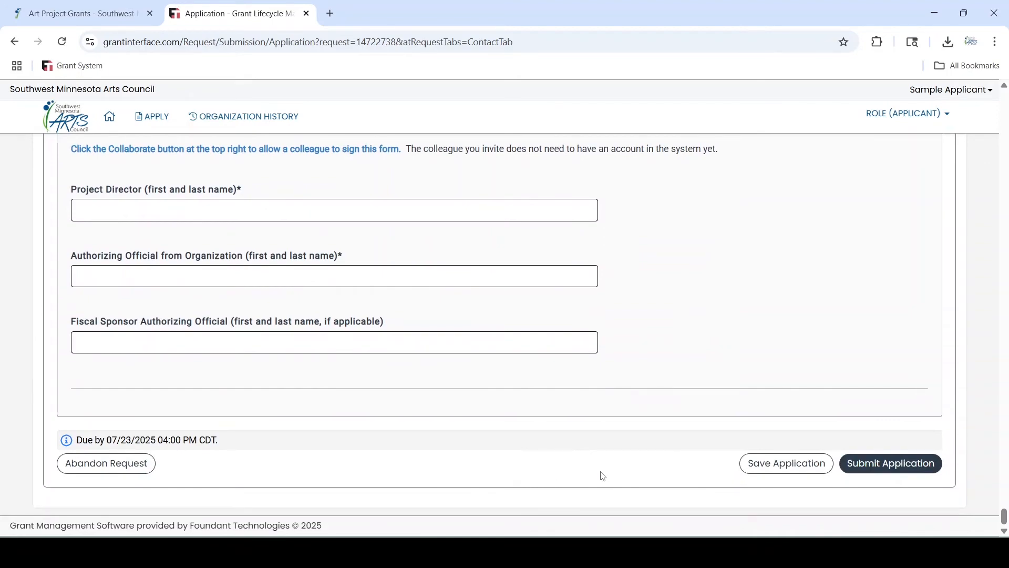
{"action": "left_click", "coordinate": [776, 465]}
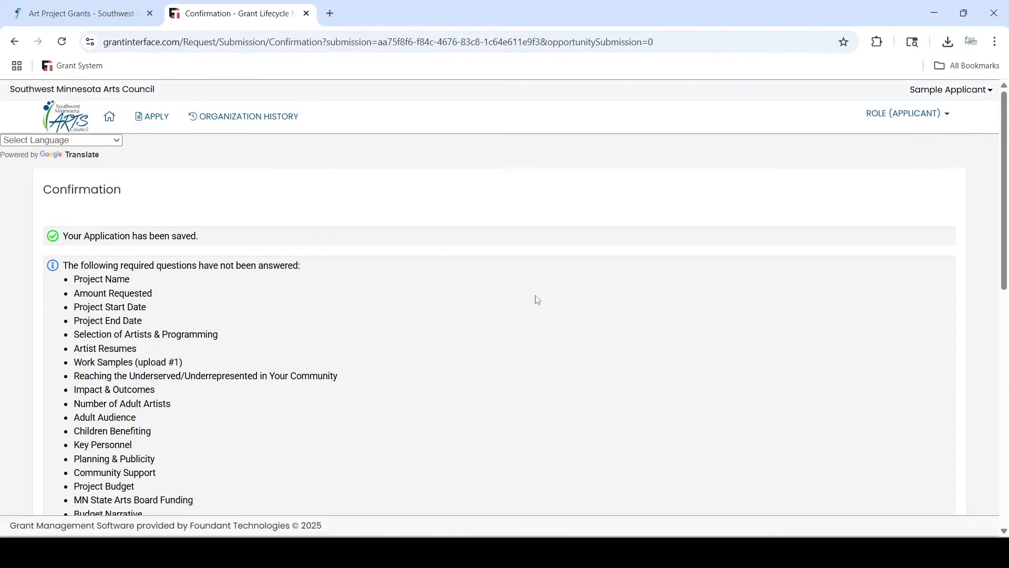
- Review the full list of unanswered required questions on the confirmation page and continue back to the application form
{"action": "scroll", "coordinate": [531, 298], "scroll_direction": "down", "scroll_amount": 1}
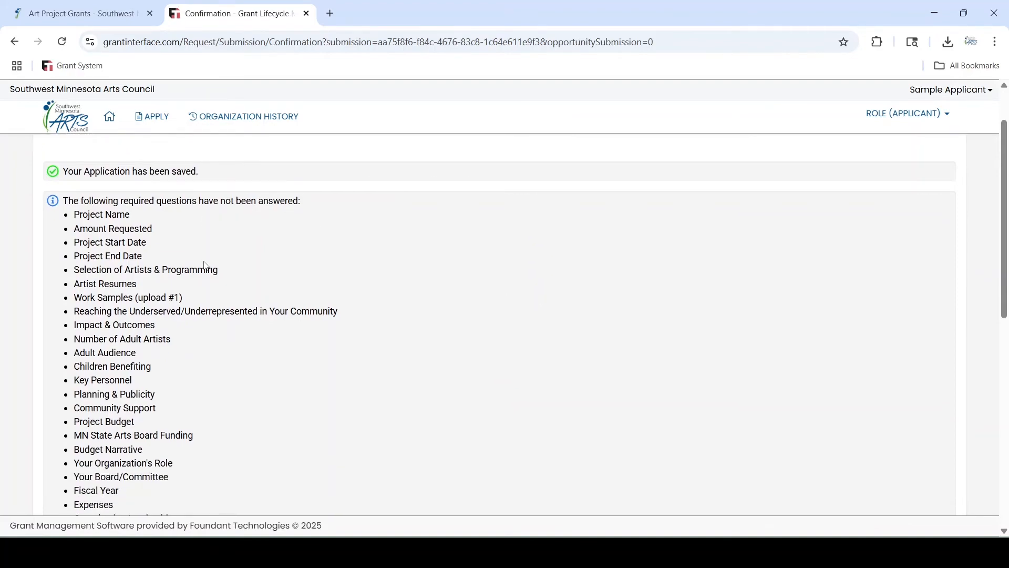
{"action": "scroll", "coordinate": [205, 265], "scroll_direction": "down", "scroll_amount": 5}
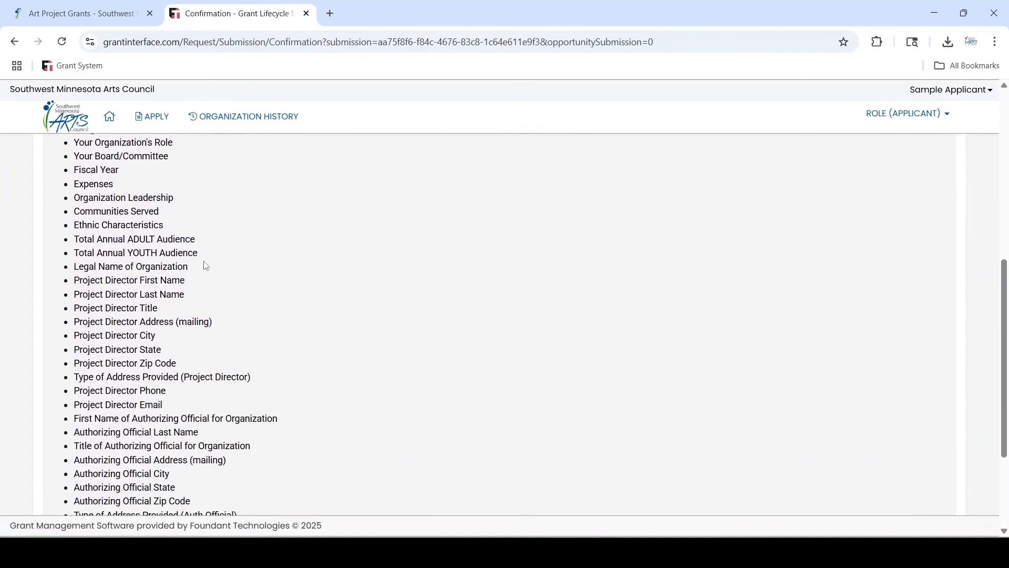
{"action": "scroll", "coordinate": [203, 265], "scroll_direction": "down", "scroll_amount": 3}
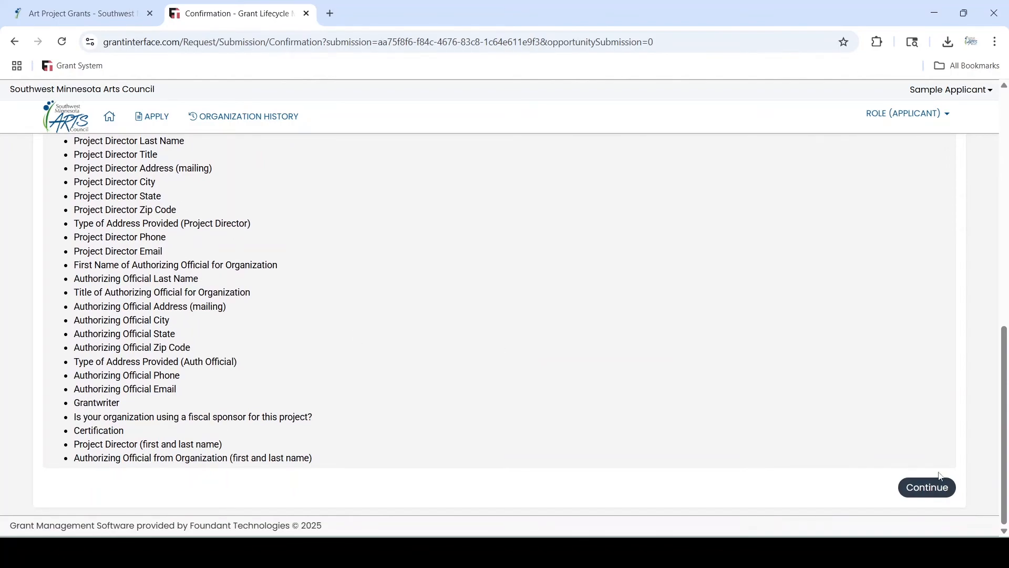
{"action": "left_click", "coordinate": [928, 490]}
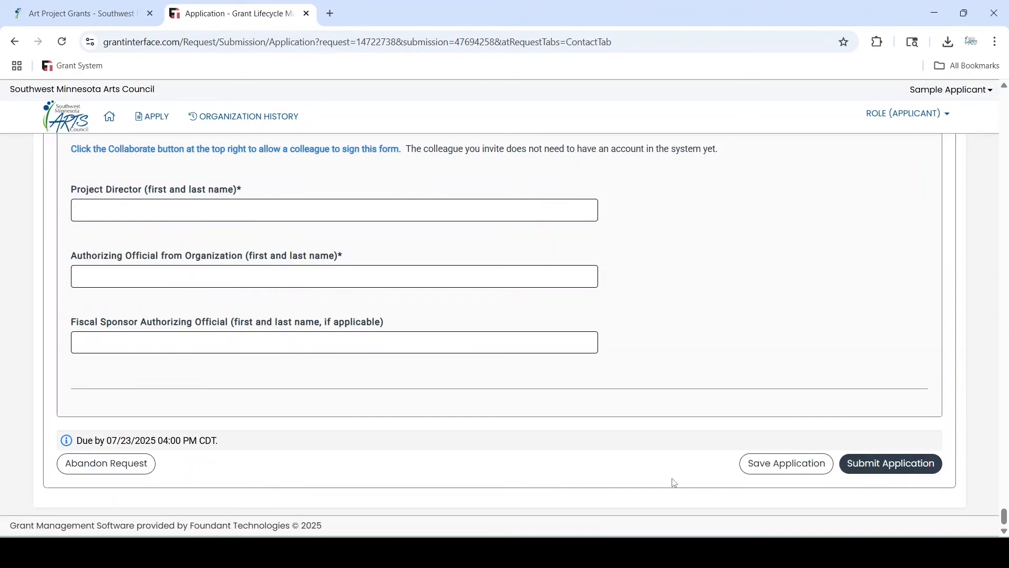
- Go to the applicant dashboard home and expand the cards under Action Needed, No Action and Historical
{"action": "left_click_drag", "start_coordinate": [1005, 518], "coordinate": [1005, 98]}
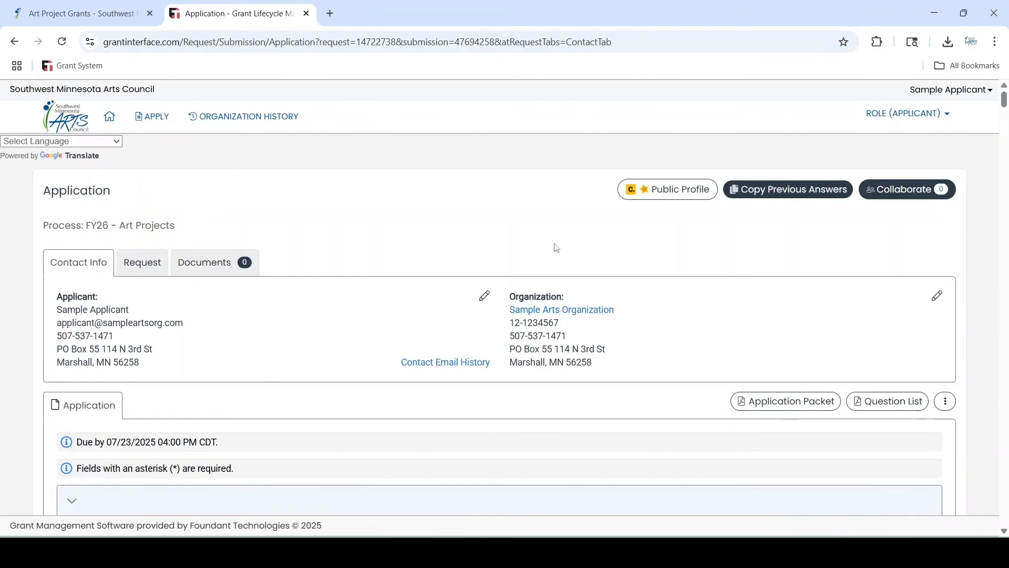
{"action": "left_click", "coordinate": [112, 121]}
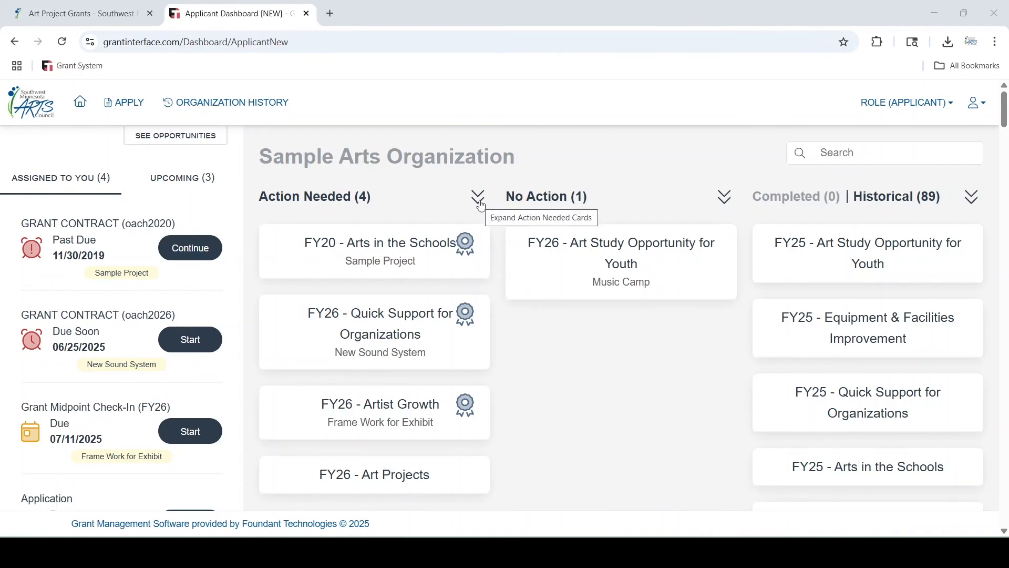
{"action": "left_click", "coordinate": [480, 199]}
{"action": "scroll", "coordinate": [473, 241], "scroll_direction": "down", "scroll_amount": 1}
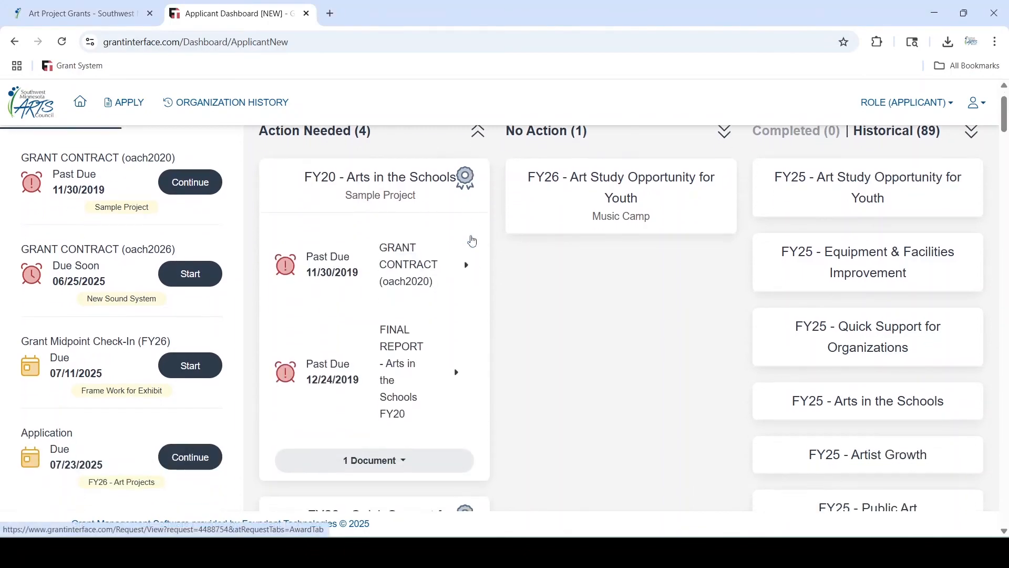
{"action": "scroll", "coordinate": [473, 241], "scroll_direction": "down", "scroll_amount": 1}
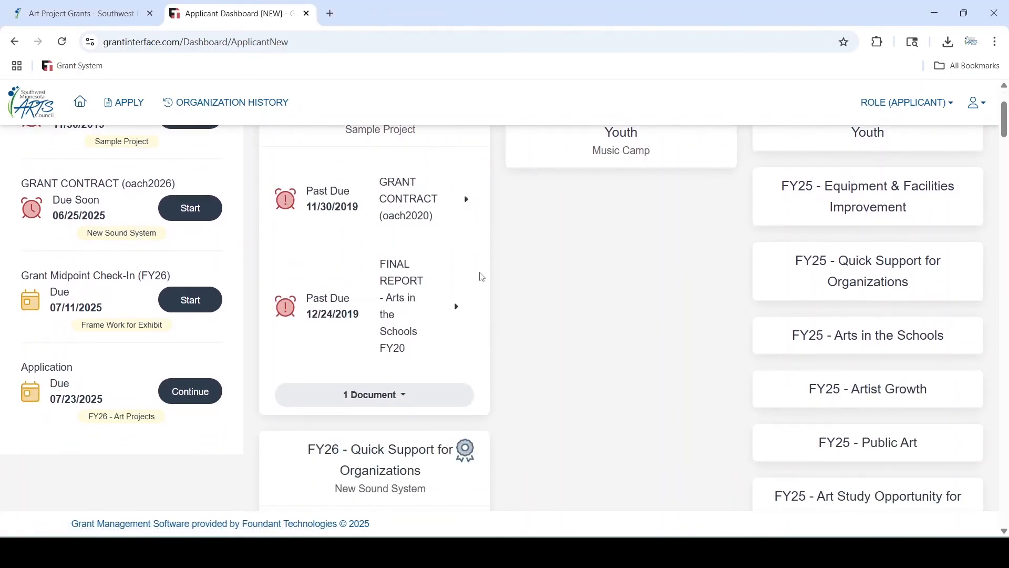
{"action": "scroll", "coordinate": [600, 277], "scroll_direction": "up", "scroll_amount": 2}
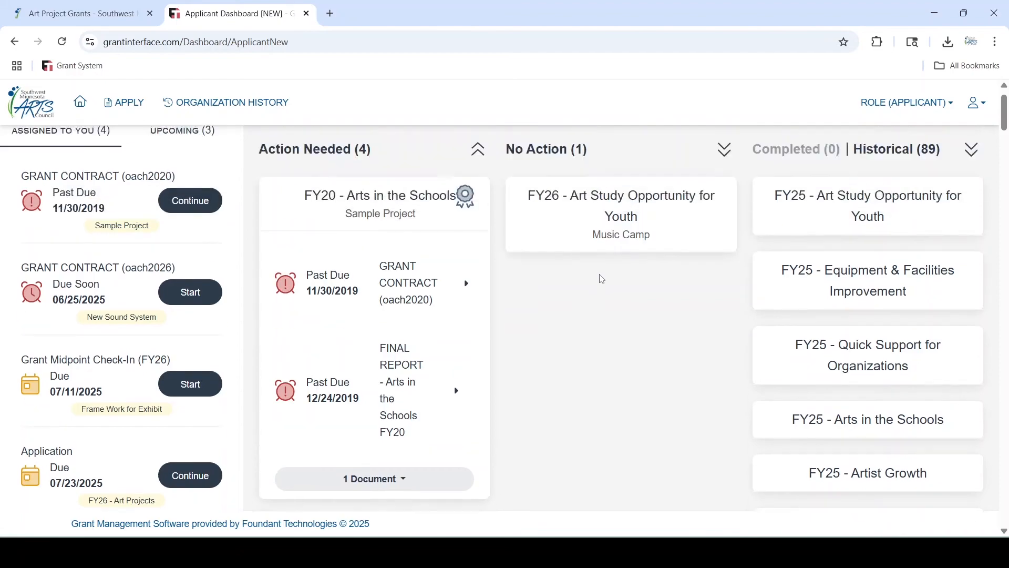
{"action": "left_click", "coordinate": [726, 199]}
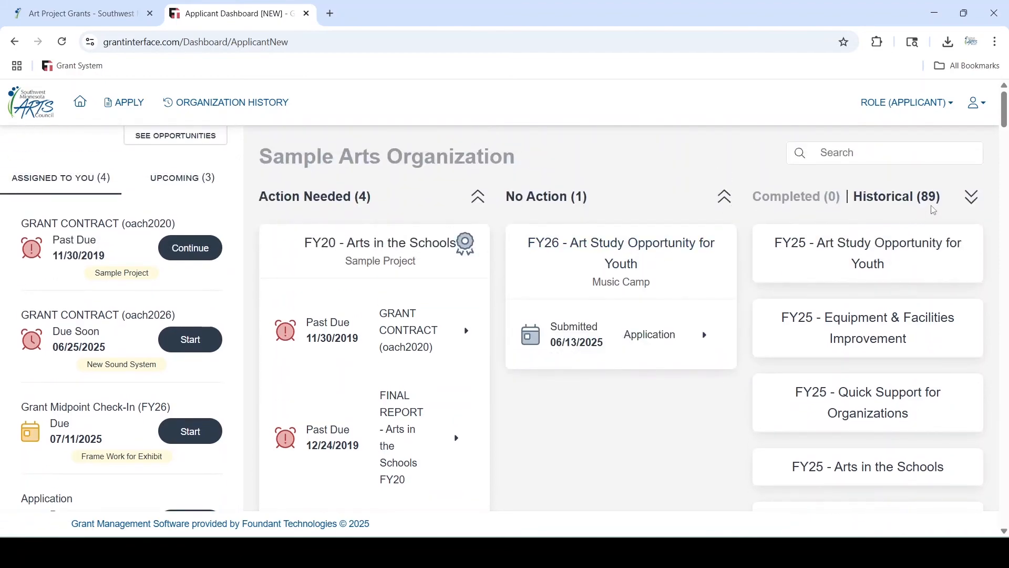
{"action": "left_click", "coordinate": [975, 204]}
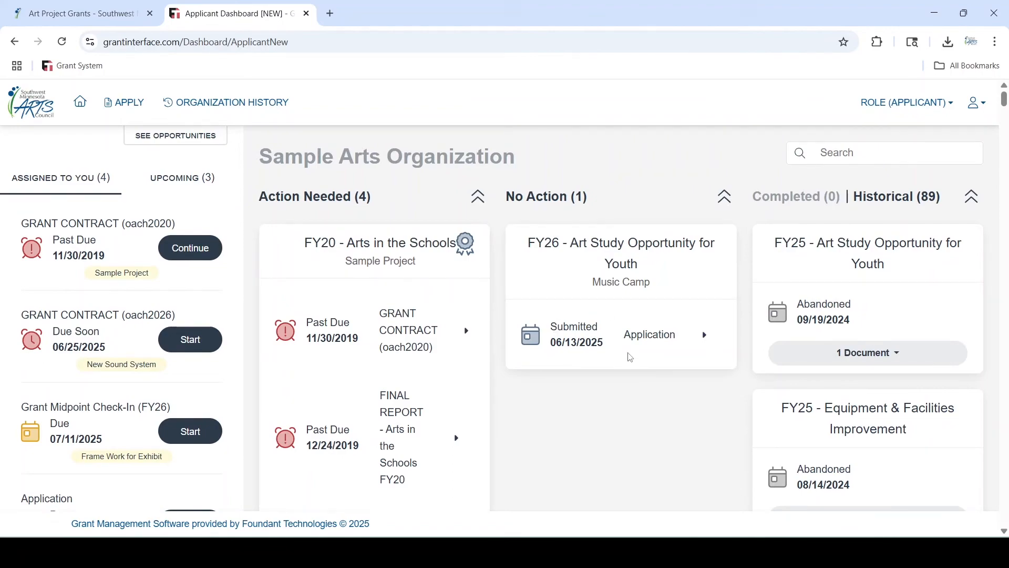
- Review the expanded Action Needed cards and show the list of forms and files for the FY26 Artist Growth request
{"action": "scroll", "coordinate": [630, 357], "scroll_direction": "down", "scroll_amount": 6}
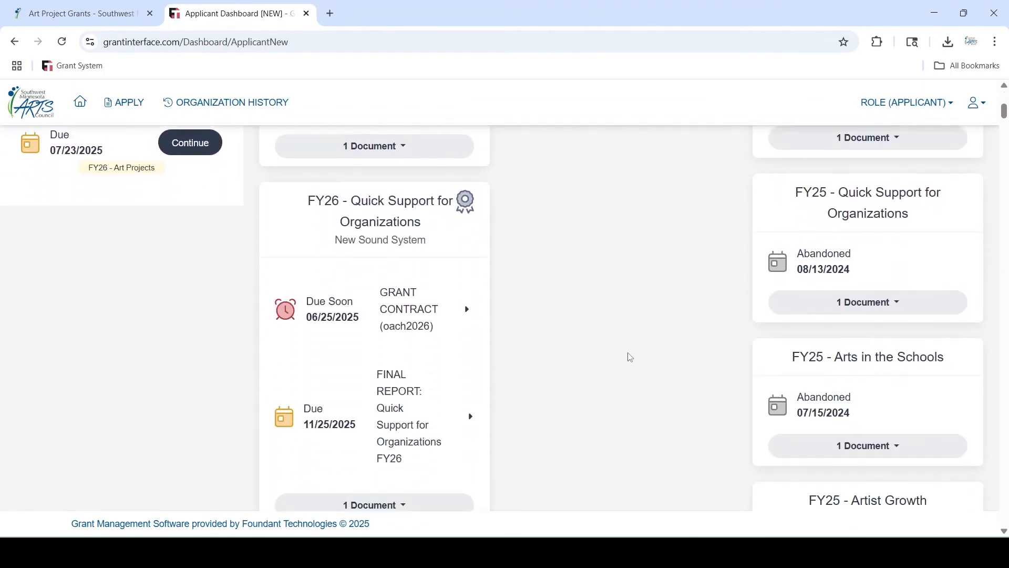
{"action": "scroll", "coordinate": [631, 357], "scroll_direction": "down", "scroll_amount": 2}
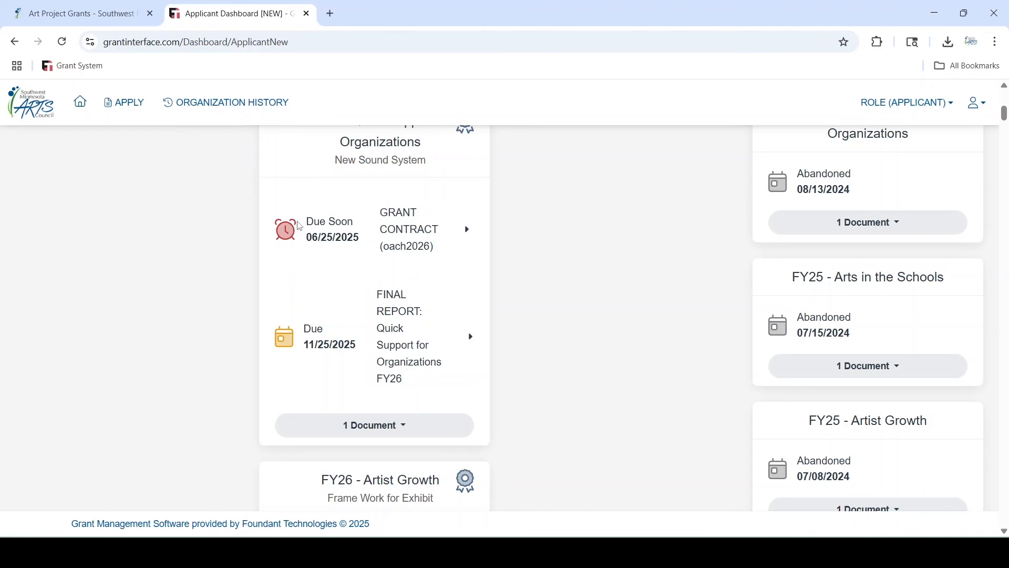
{"action": "scroll", "coordinate": [300, 227], "scroll_direction": "down", "scroll_amount": 2}
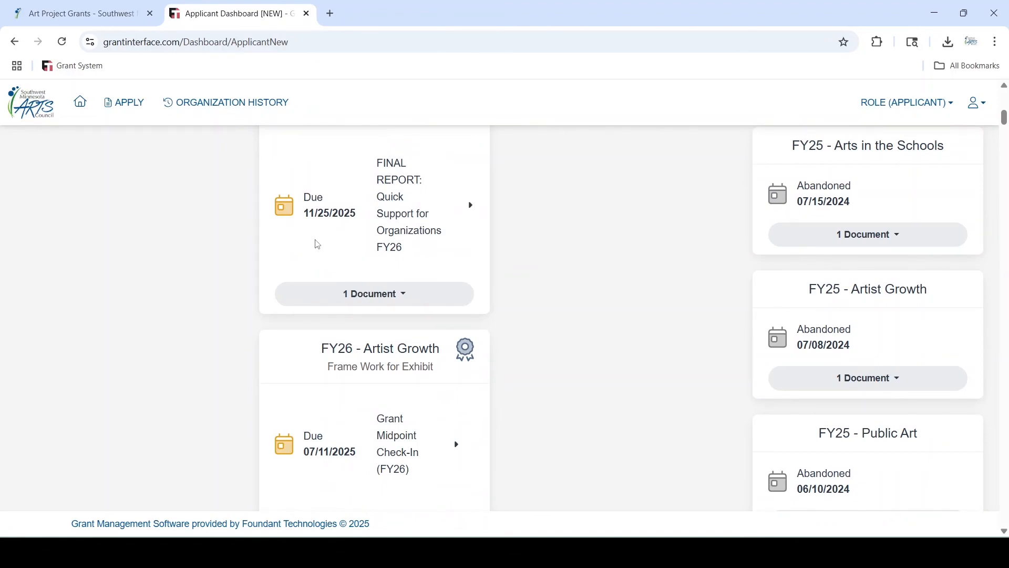
{"action": "scroll", "coordinate": [318, 245], "scroll_direction": "down", "scroll_amount": 5}
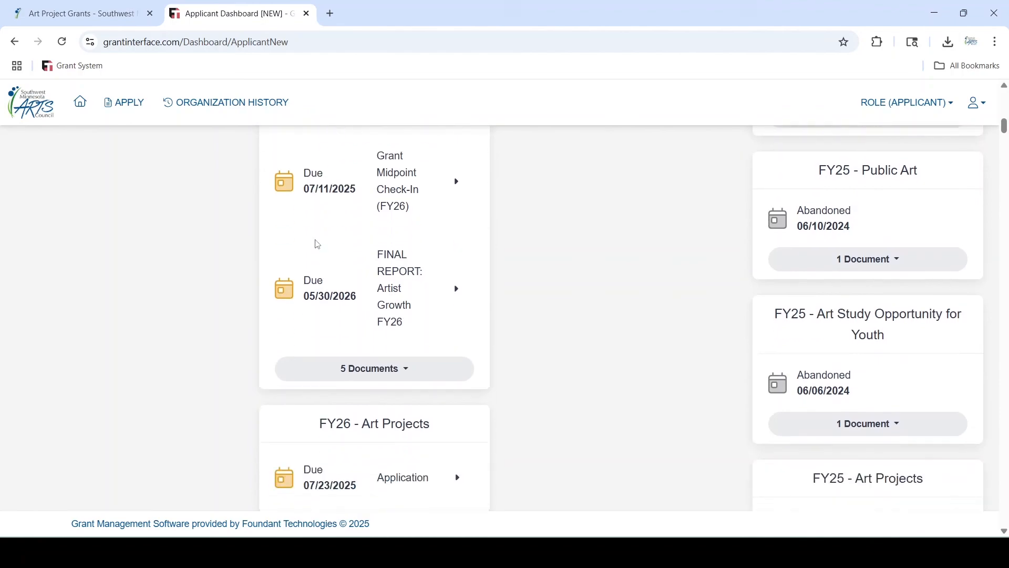
{"action": "scroll", "coordinate": [318, 245], "scroll_direction": "down", "scroll_amount": 1}
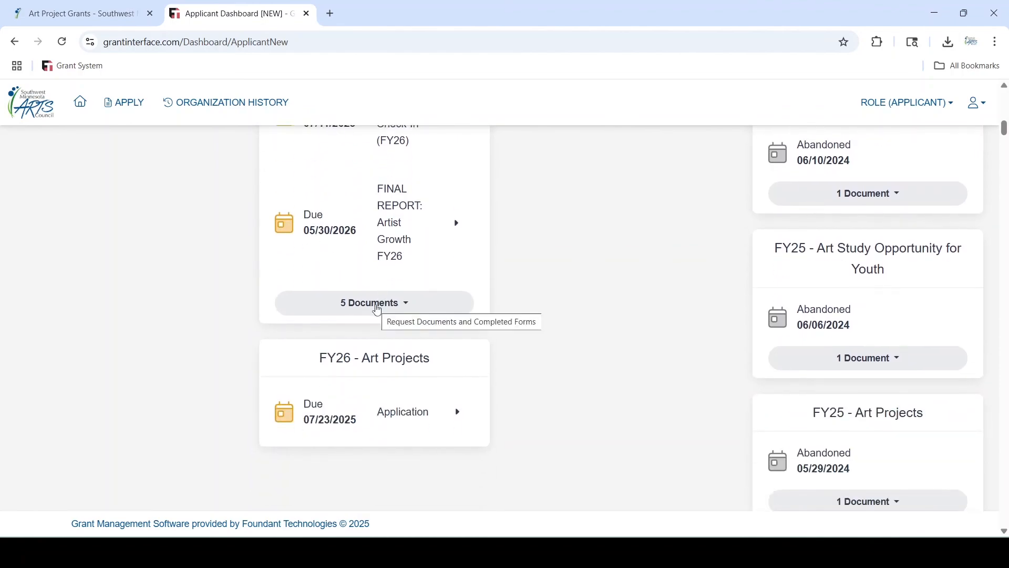
{"action": "left_click", "coordinate": [405, 306]}
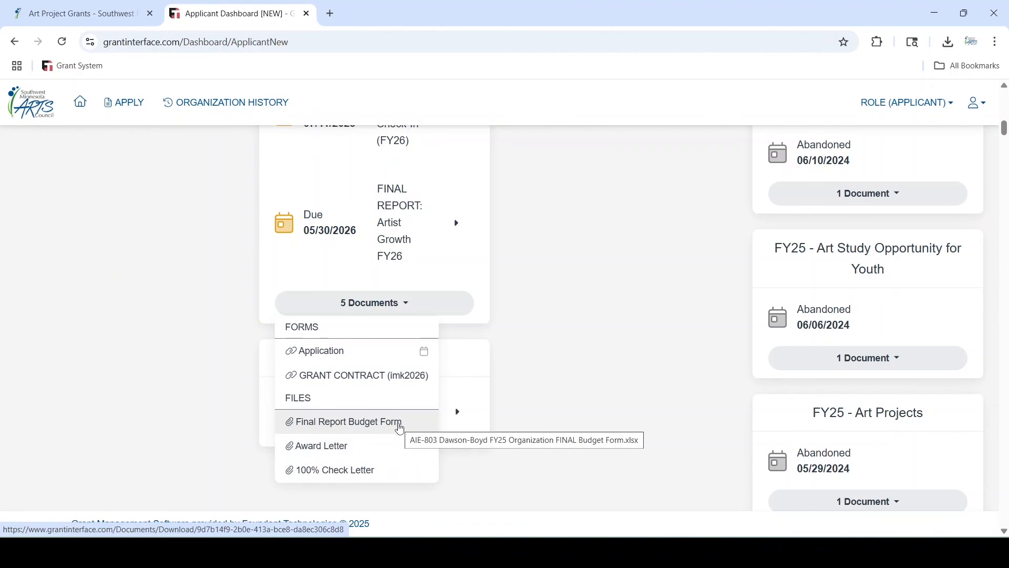
- Search the dashboard's requests for "artist" and look through the matching Action Needed and Historical cards
{"action": "scroll", "coordinate": [576, 419], "scroll_direction": "up", "scroll_amount": 10}
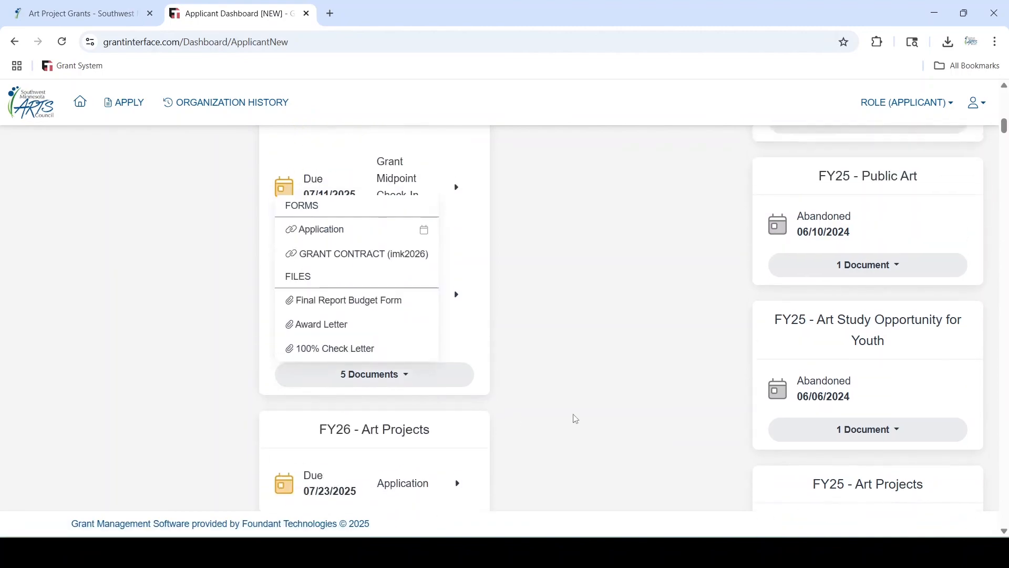
{"action": "scroll", "coordinate": [576, 419], "scroll_direction": "up", "scroll_amount": 8}
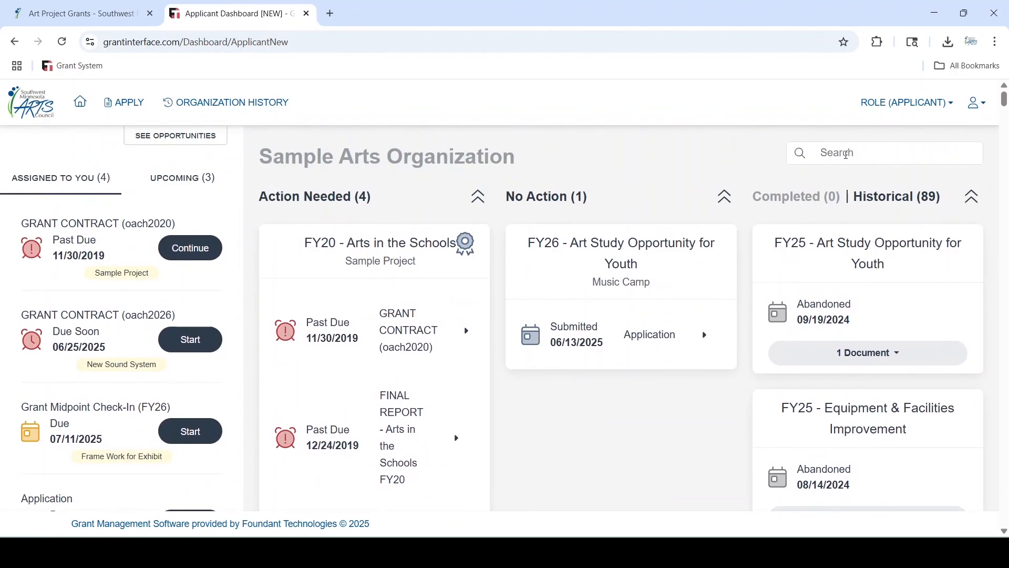
{"action": "left_click", "coordinate": [847, 154]}
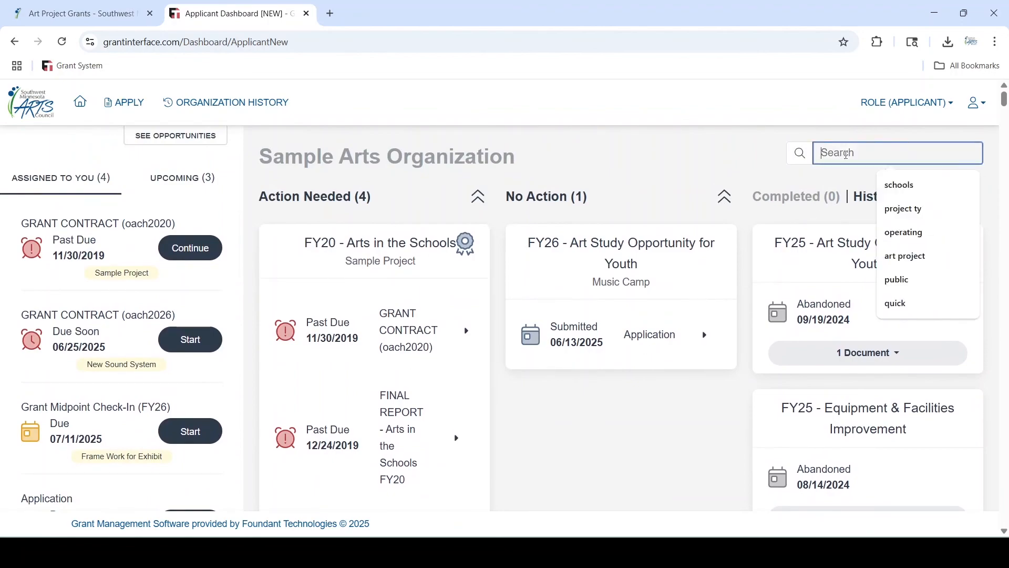
{"action": "type", "text": "artist"}
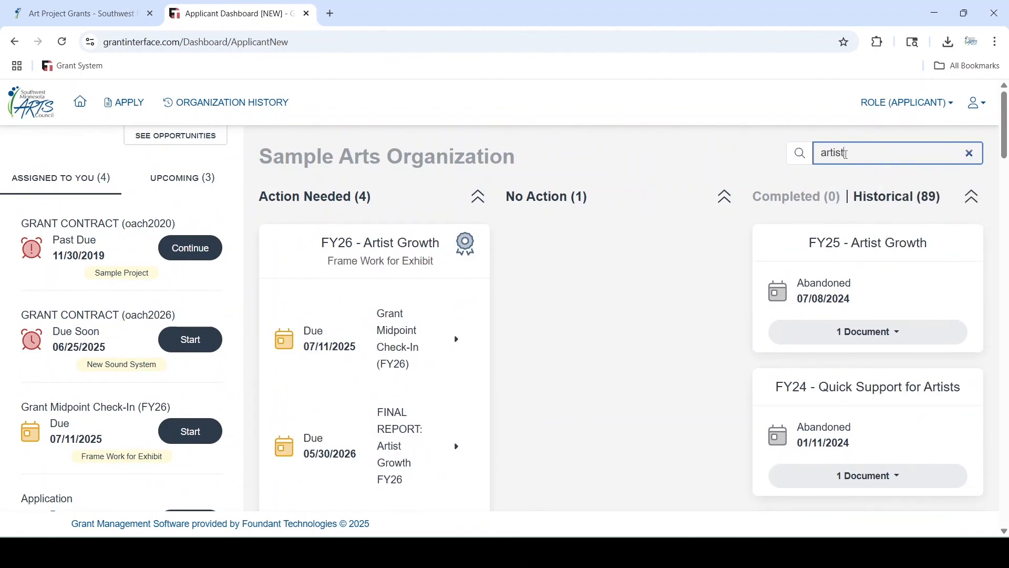
{"action": "scroll", "coordinate": [664, 305], "scroll_direction": "down", "scroll_amount": 3}
{"action": "scroll", "coordinate": [664, 304], "scroll_direction": "up", "scroll_amount": 1}
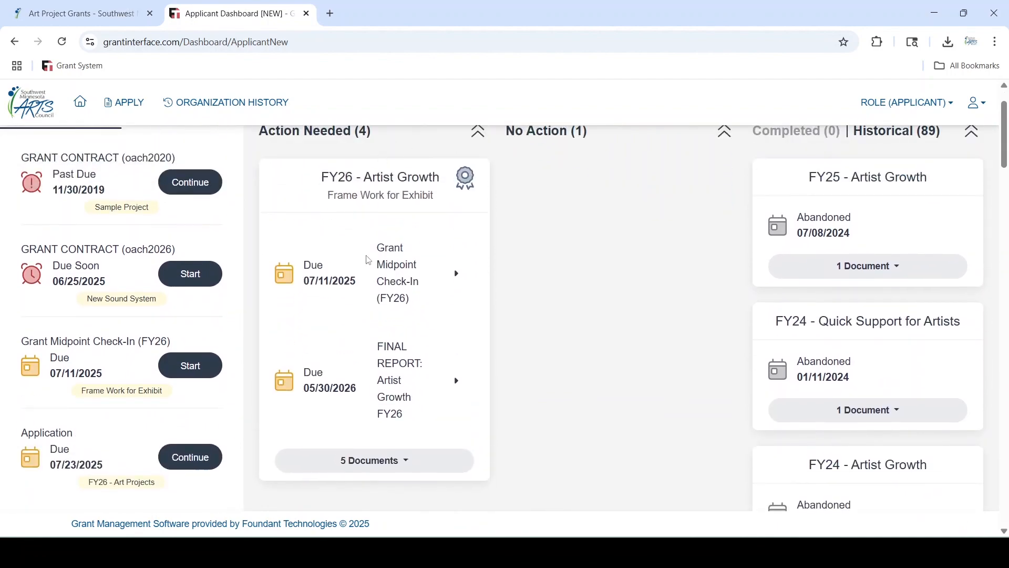
{"action": "scroll", "coordinate": [900, 289], "scroll_direction": "down", "scroll_amount": 2}
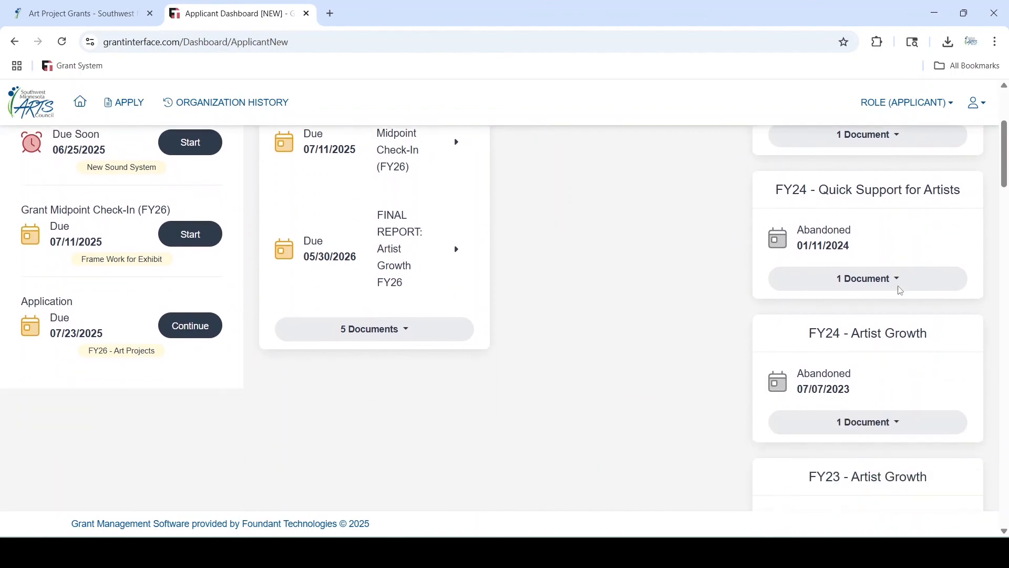
{"action": "scroll", "coordinate": [901, 291], "scroll_direction": "down", "scroll_amount": 6}
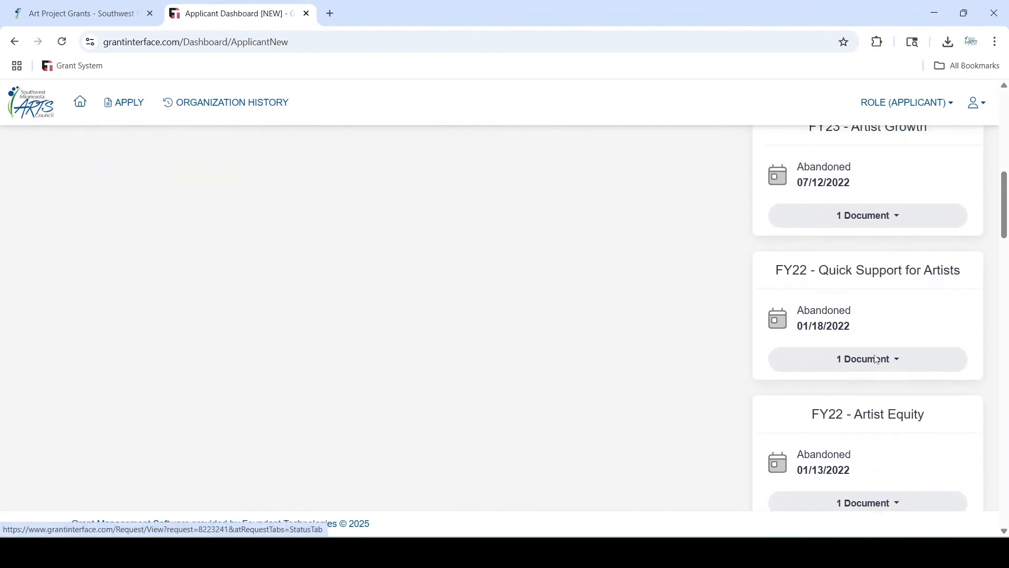
{"action": "scroll", "coordinate": [878, 360], "scroll_direction": "up", "scroll_amount": 10}
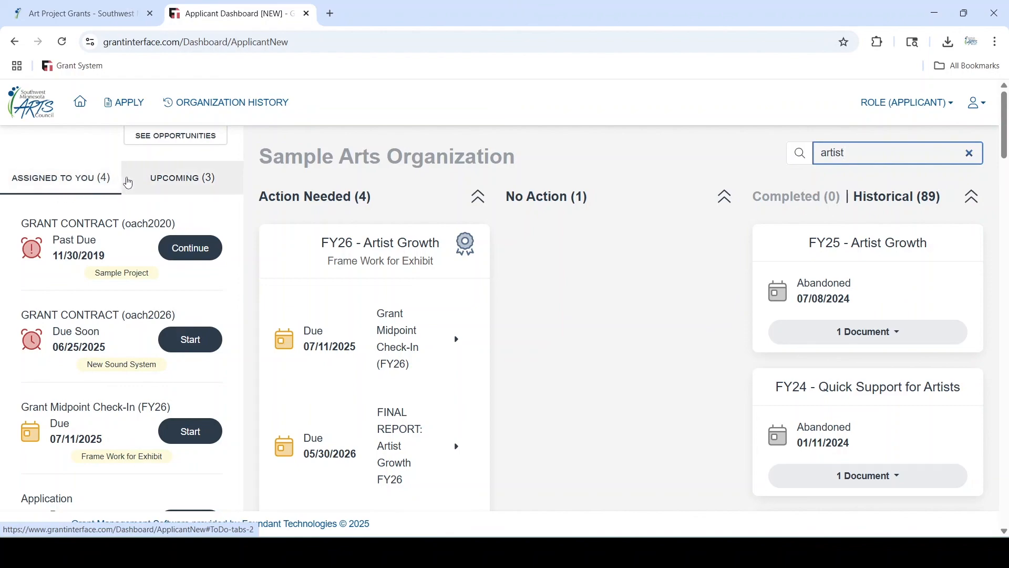
- Review the tasks assigned to you, check the upcoming final reports, and return to the assigned tasks
{"action": "scroll", "coordinate": [89, 242], "scroll_direction": "down", "scroll_amount": 1}
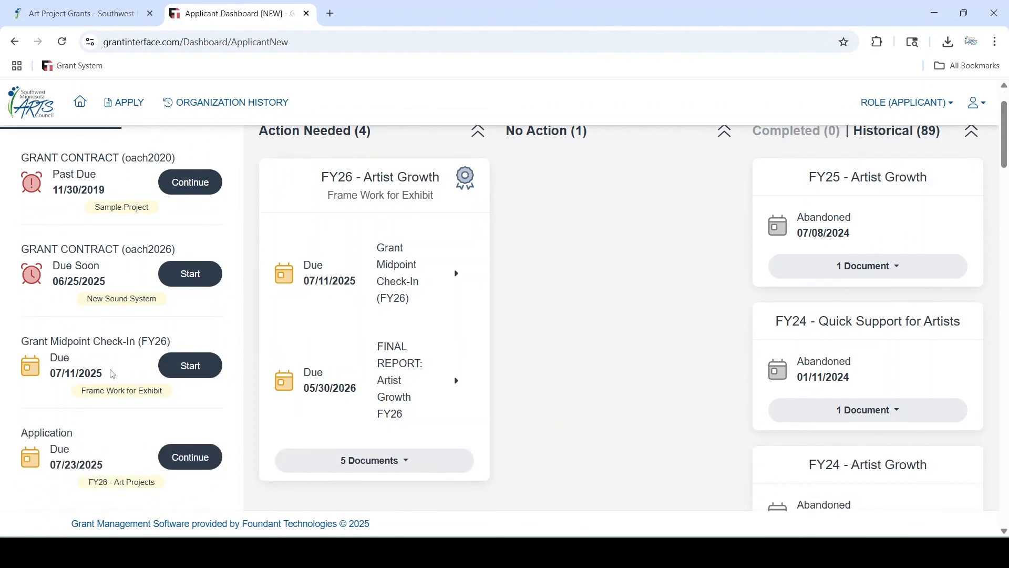
{"action": "scroll", "coordinate": [118, 424], "scroll_direction": "up", "scroll_amount": 1}
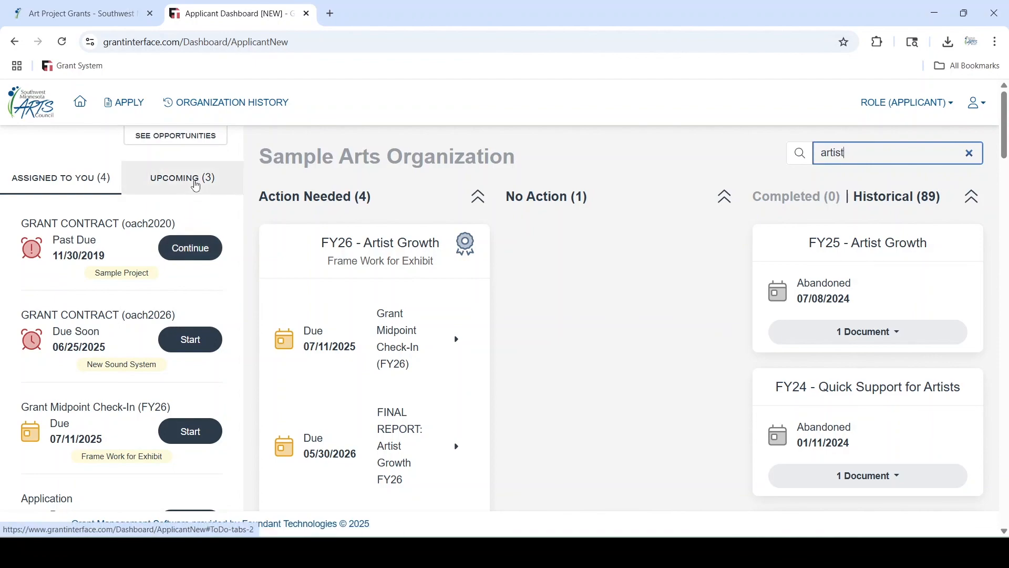
{"action": "left_click", "coordinate": [196, 186]}
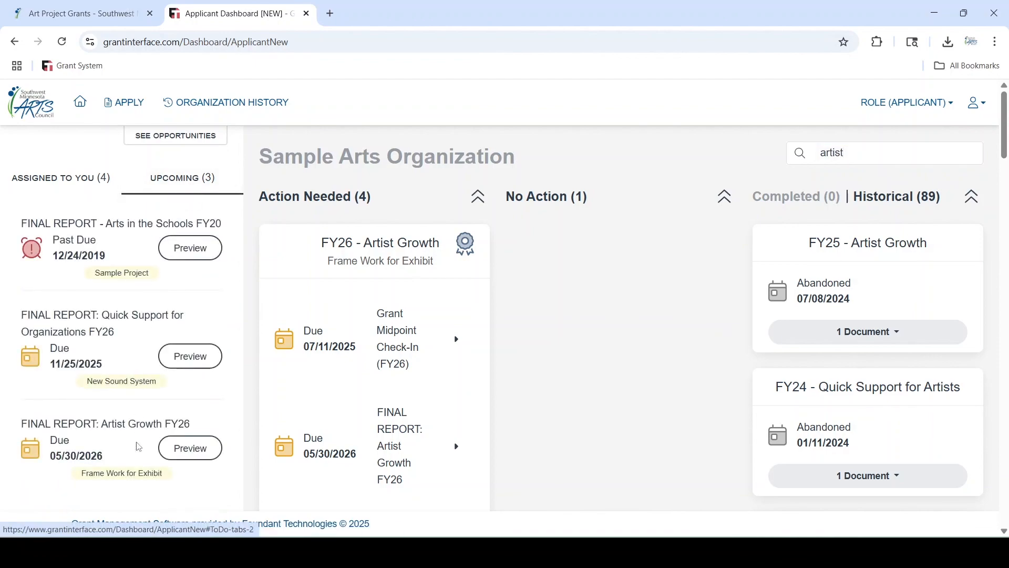
{"action": "left_click", "coordinate": [62, 181]}
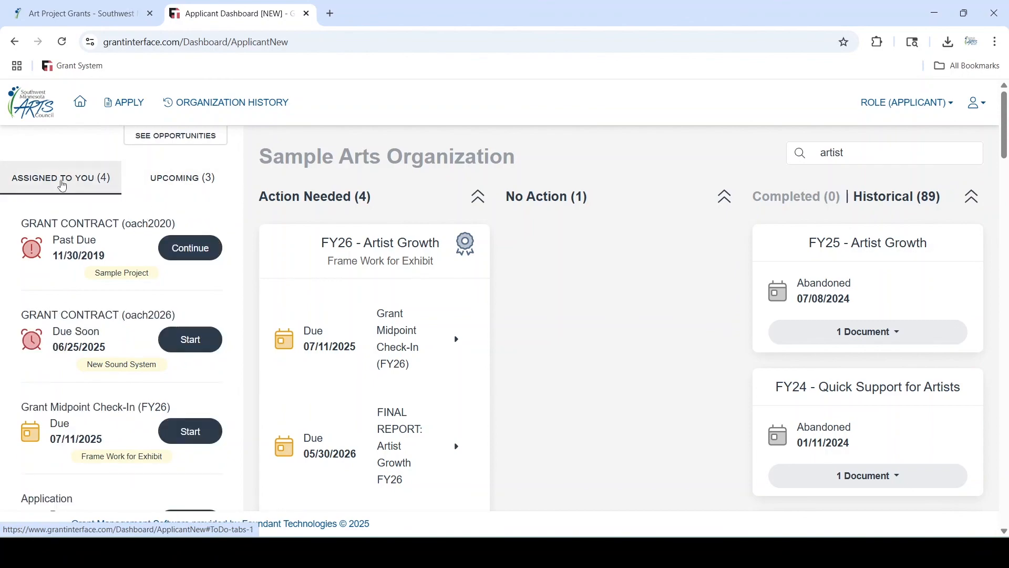